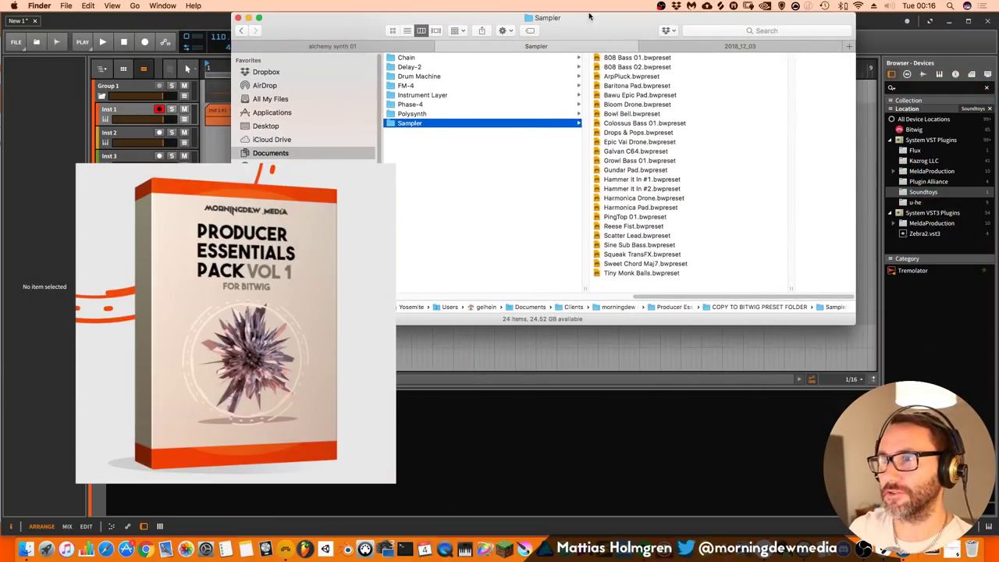
Look through the Polysynth, Phase-4, Instrument Layer, FM-4, Drum Machine, Delay-2 and Chain preset folders of the producer pack.
{"action": "scroll", "coordinate": [595, 245], "scroll_direction": "left", "scroll_amount": 5}
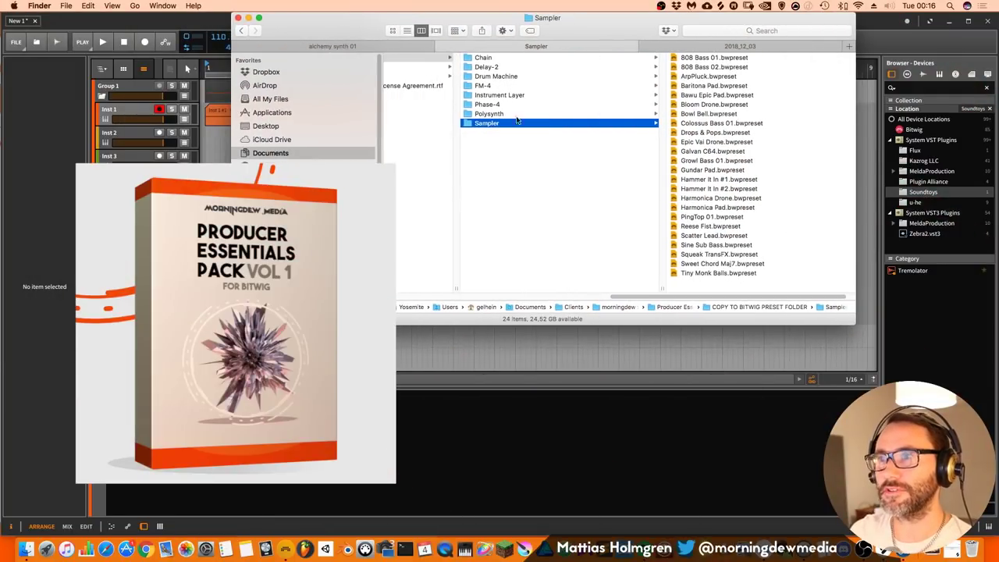
{"action": "scroll", "coordinate": [690, 301], "scroll_direction": "left", "scroll_amount": 2}
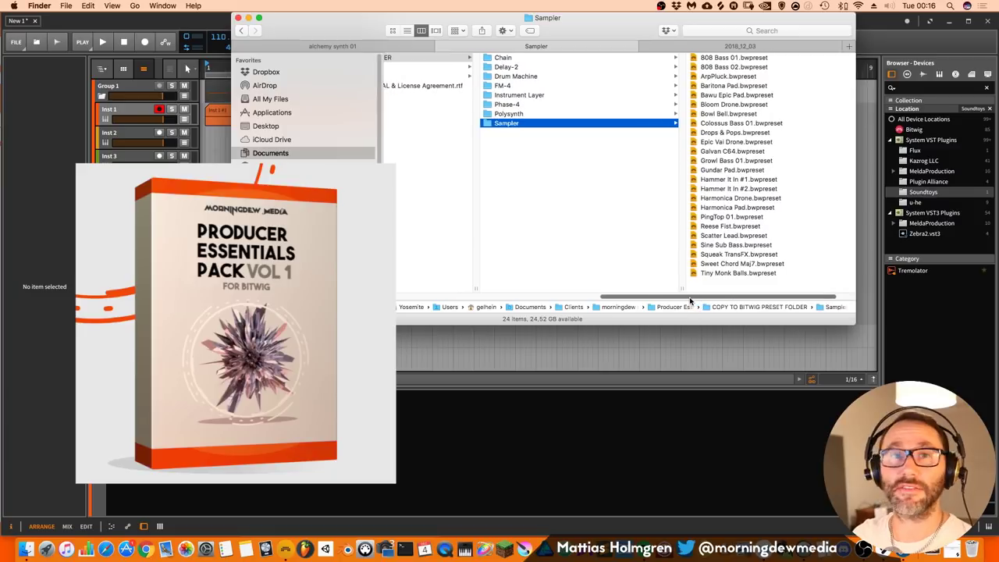
{"action": "left_click_drag", "start_coordinate": [690, 302], "coordinate": [714, 301]}
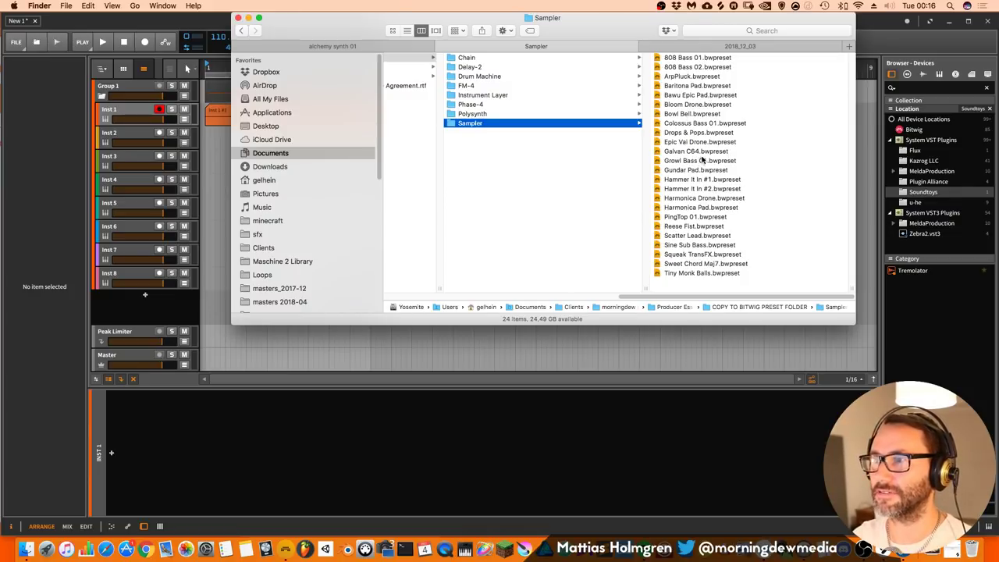
{"action": "left_click", "coordinate": [485, 115]}
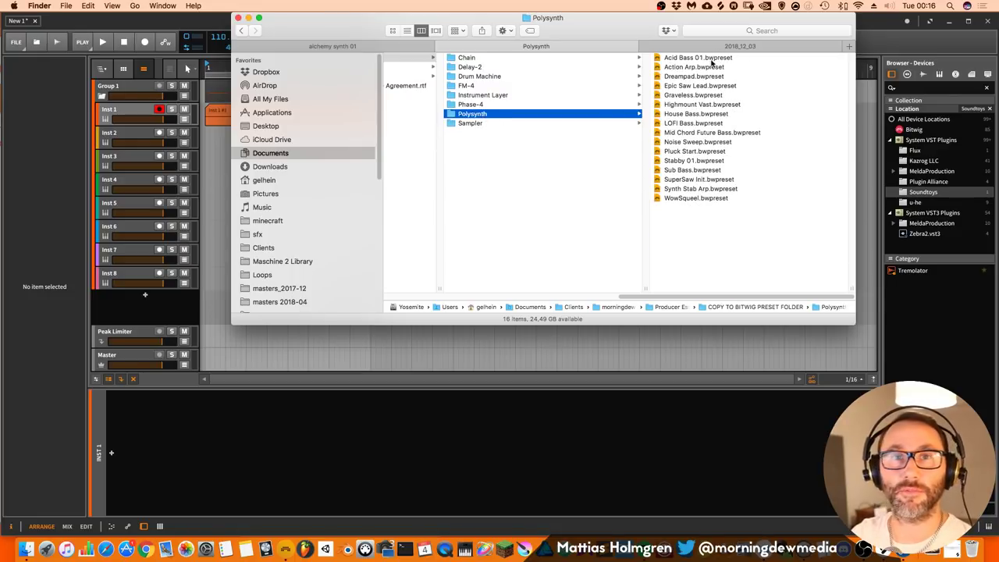
{"action": "left_click", "coordinate": [478, 105]}
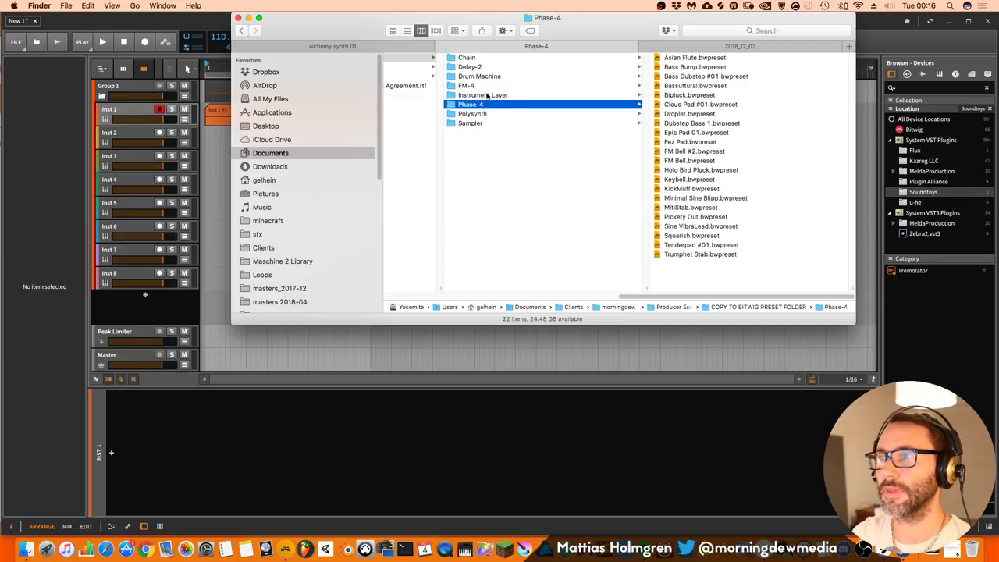
{"action": "left_click", "coordinate": [487, 96]}
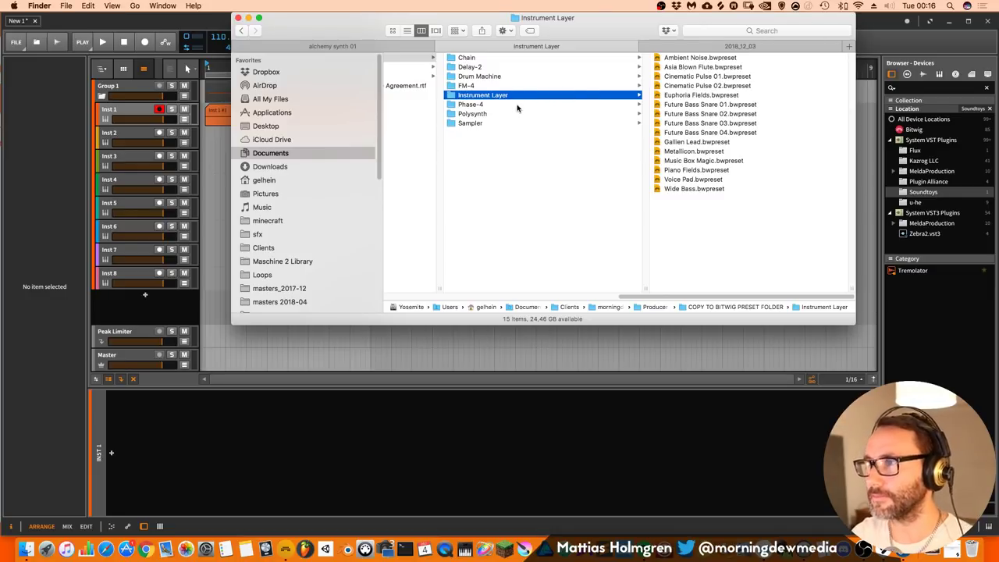
{"action": "left_click", "coordinate": [486, 85]}
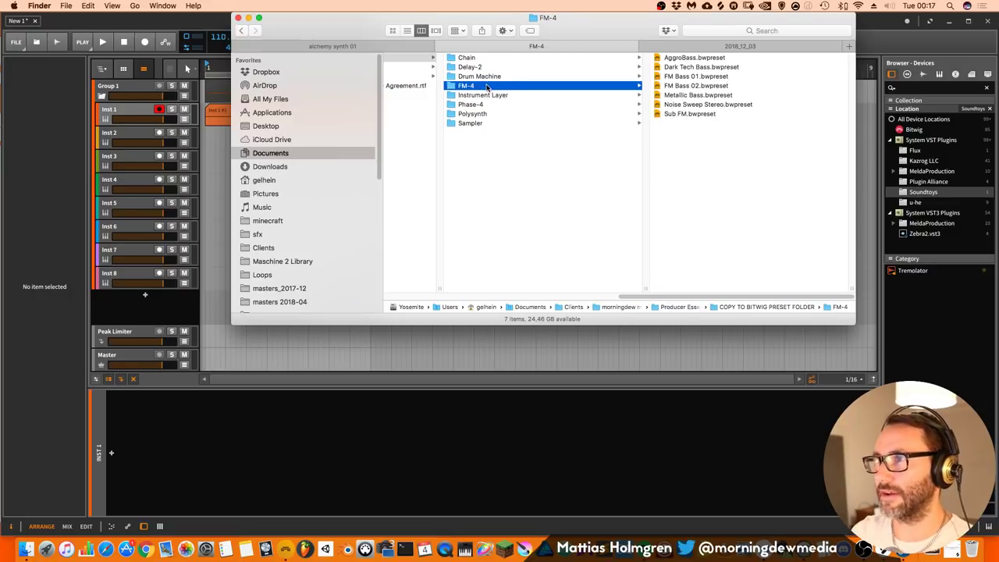
{"action": "left_click", "coordinate": [487, 76]}
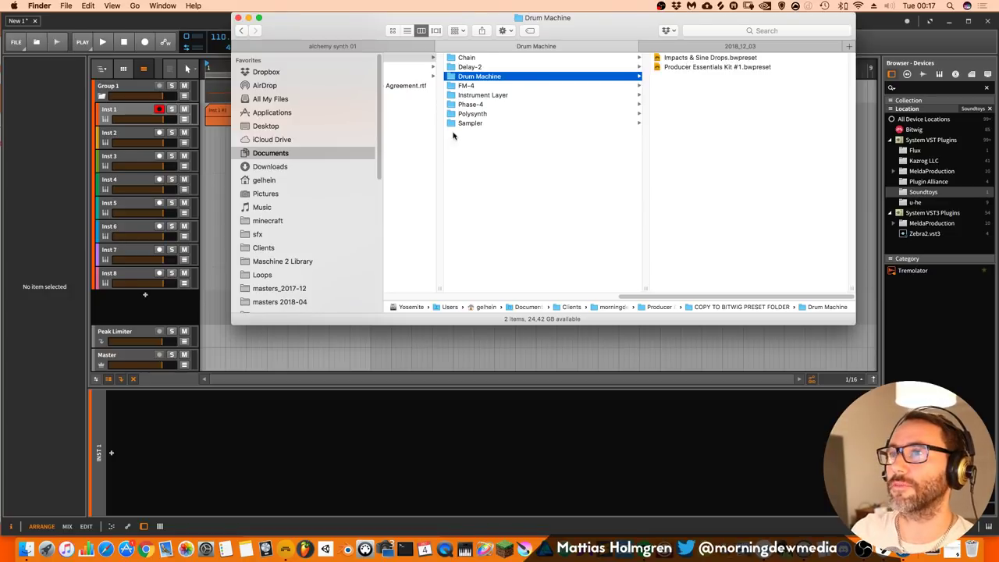
{"action": "left_click", "coordinate": [485, 68]}
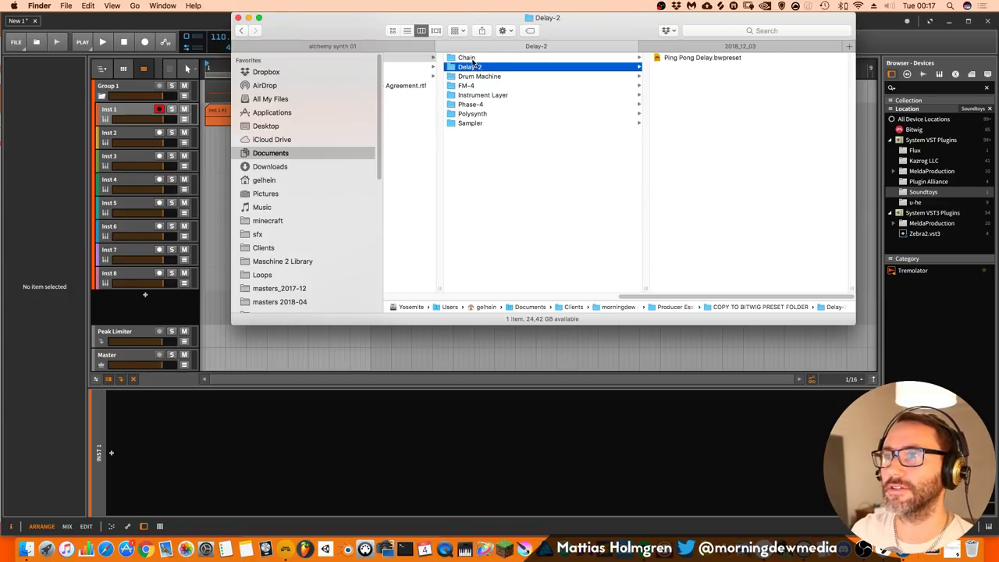
{"action": "left_click", "coordinate": [468, 59]}
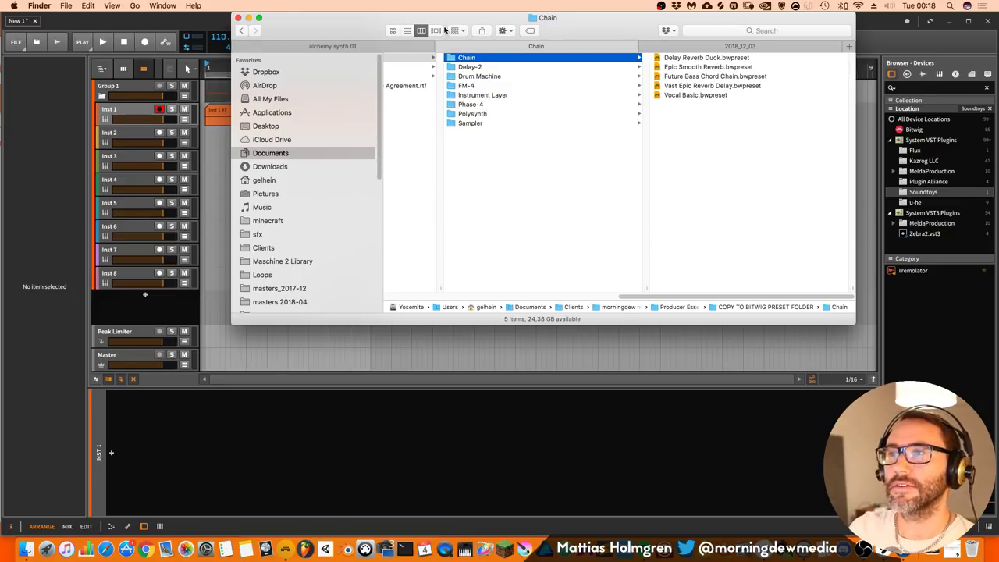
Load Producer Essentials Kit #1.bwpreset from the Drum Machine folder onto the Inst 1 track.
{"action": "left_click_drag", "start_coordinate": [469, 23], "coordinate": [606, 5]}
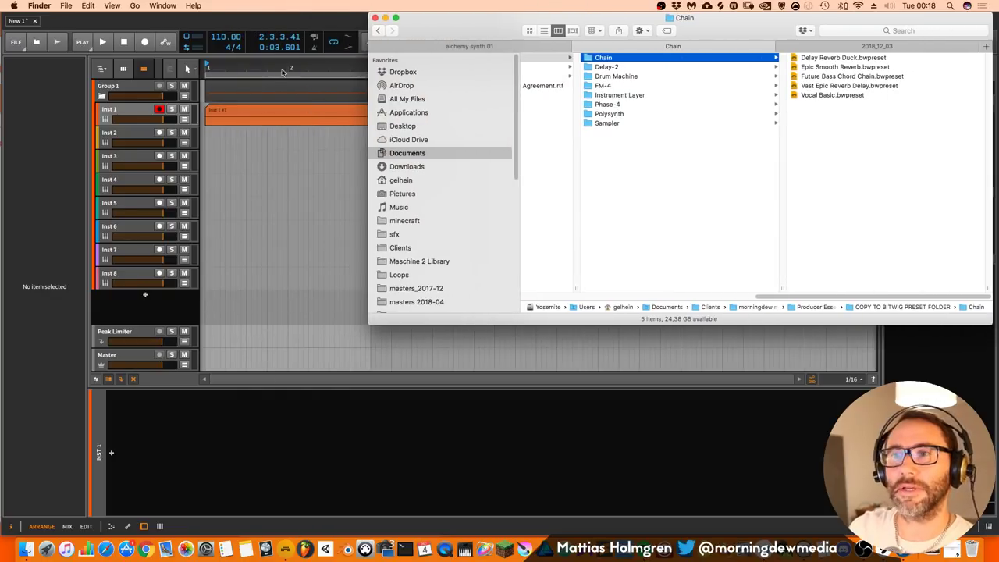
{"action": "left_click", "coordinate": [631, 76]}
{"action": "left_click", "coordinate": [833, 69]}
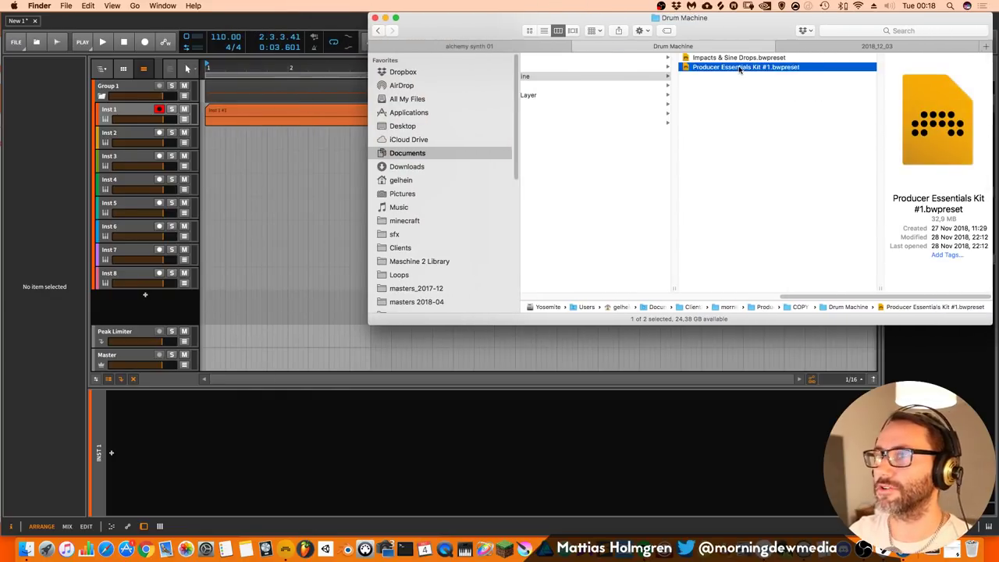
{"action": "left_click_drag", "start_coordinate": [744, 69], "coordinate": [147, 126]}
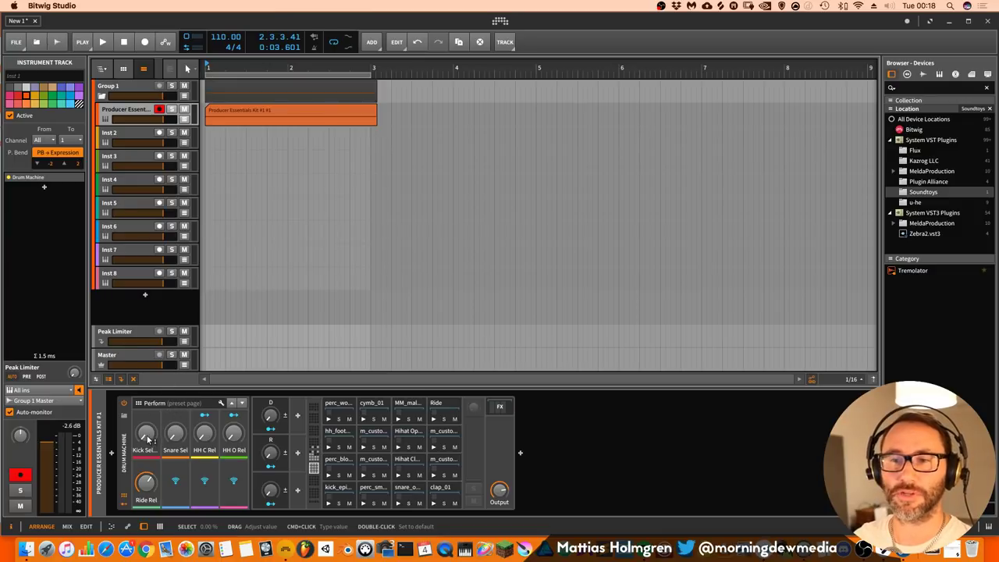
Raise the drum kit's kick selection macro and set its snare selection macro to 99.5 % while auditioning the sounds.
{"action": "left_click_drag", "start_coordinate": [148, 439], "coordinate": [148, 397]}
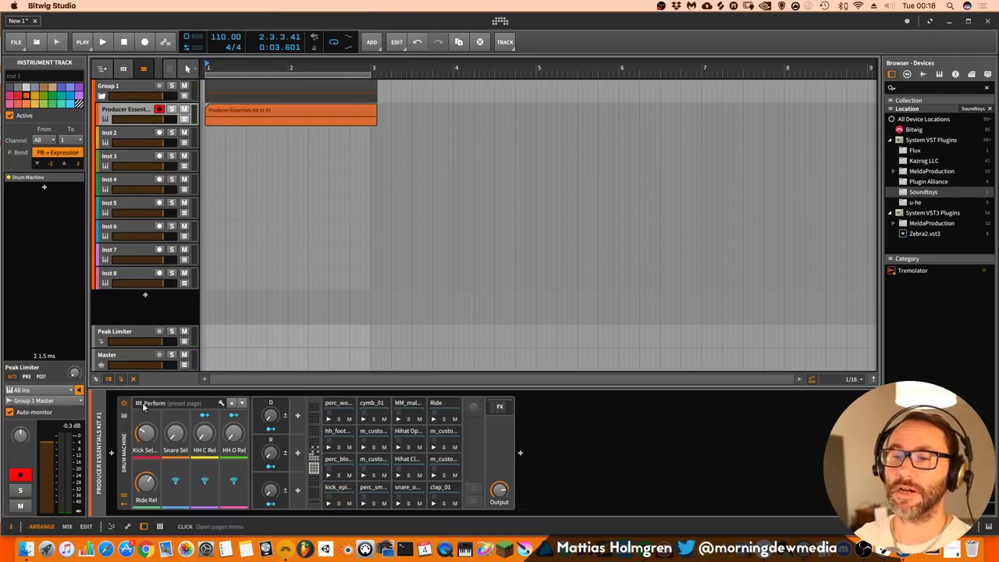
{"action": "left_click_drag", "start_coordinate": [203, 434], "coordinate": [204, 406]}
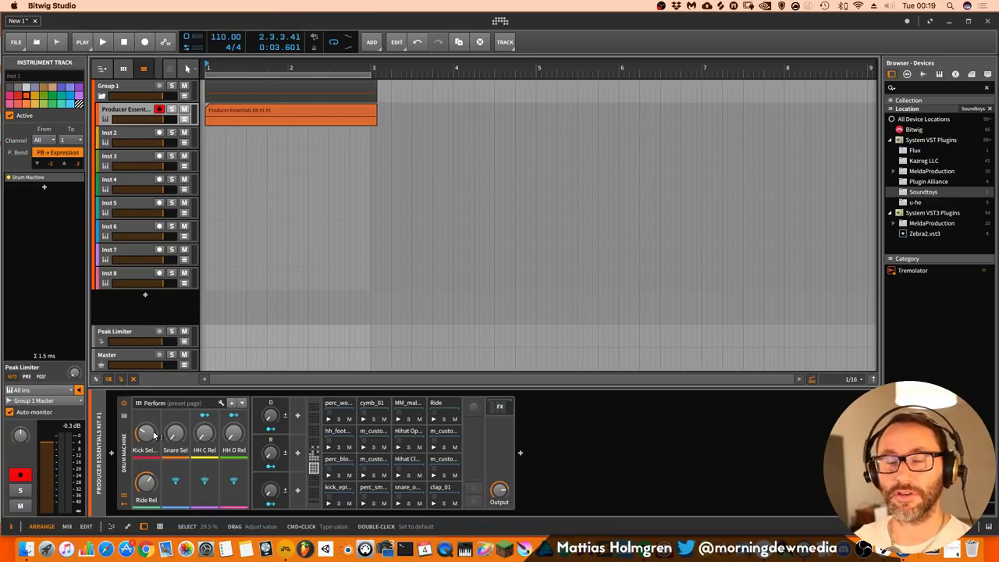
{"action": "left_click_drag", "start_coordinate": [174, 434], "coordinate": [175, 397]}
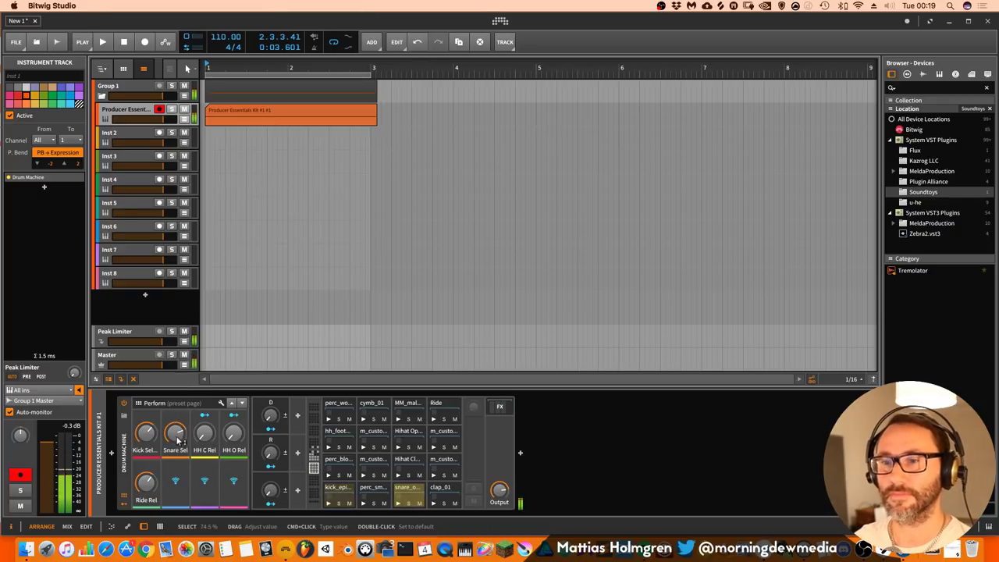
{"action": "left_click_drag", "start_coordinate": [178, 436], "coordinate": [178, 435]}
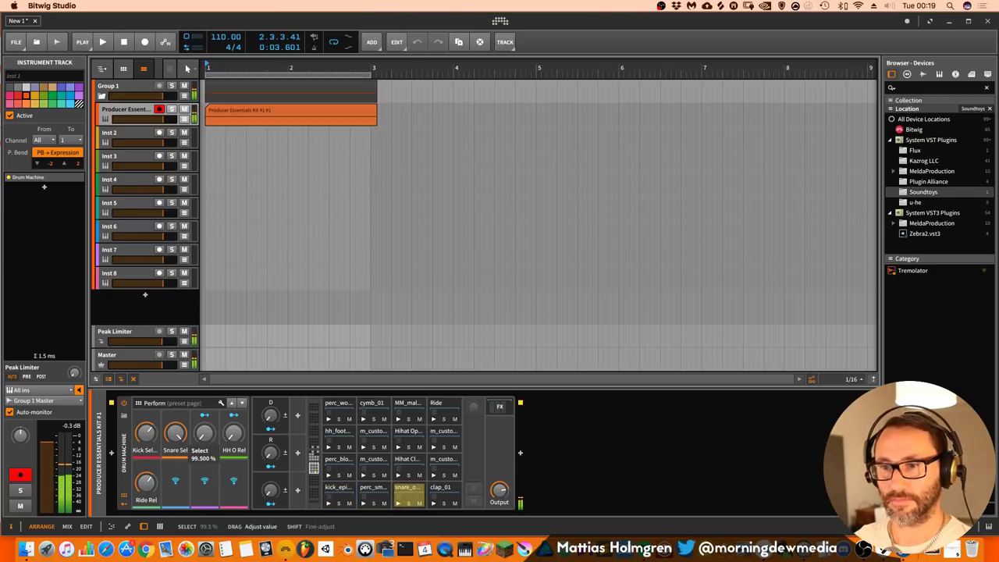
{"action": "left_click_drag", "start_coordinate": [176, 434], "coordinate": [177, 435]}
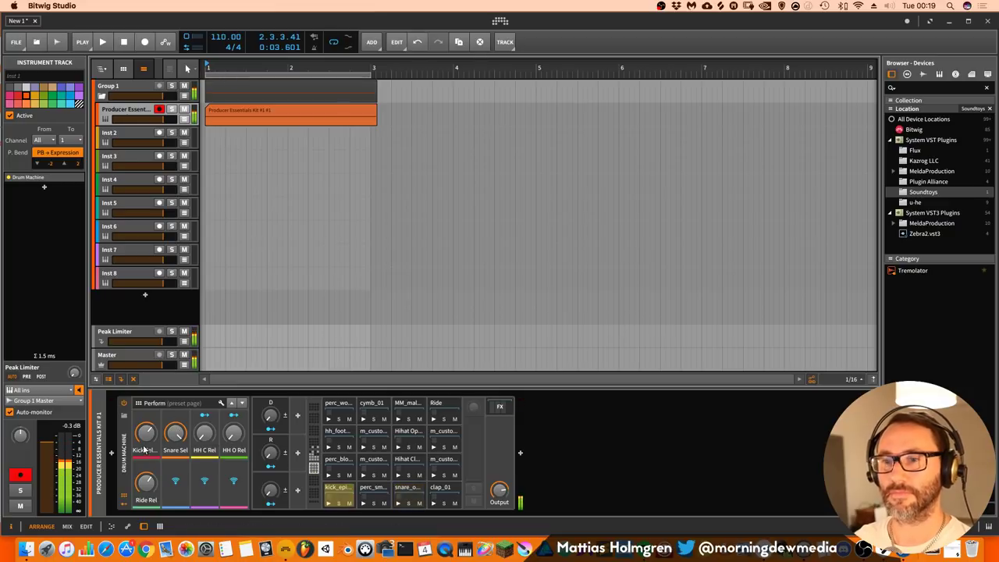
Replace the existing clip on the Producer Essentials Kit track with a new one-bar clip at bar 1.
{"action": "left_click_drag", "start_coordinate": [418, 68], "coordinate": [578, 69]}
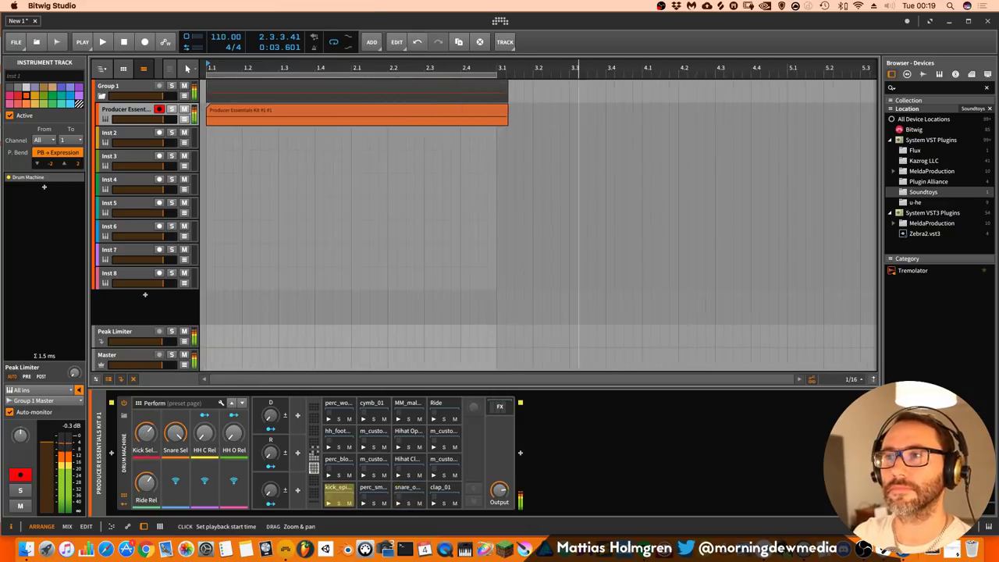
{"action": "left_click", "coordinate": [323, 283]}
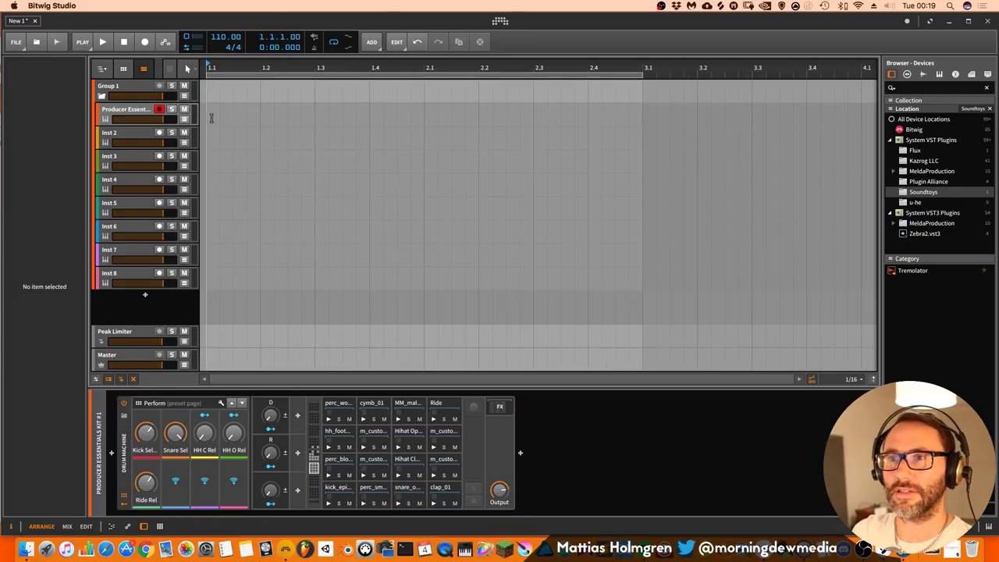
{"action": "double_click", "coordinate": [213, 118]}
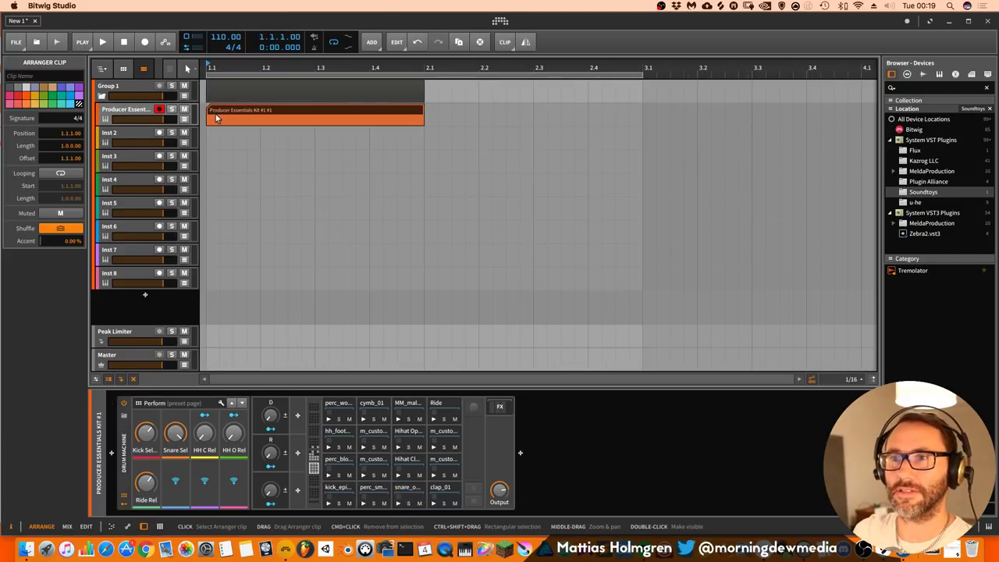
Lengthen the drum kit clip to four bars.
{"action": "left_click_drag", "start_coordinate": [452, 67], "coordinate": [468, 45]}
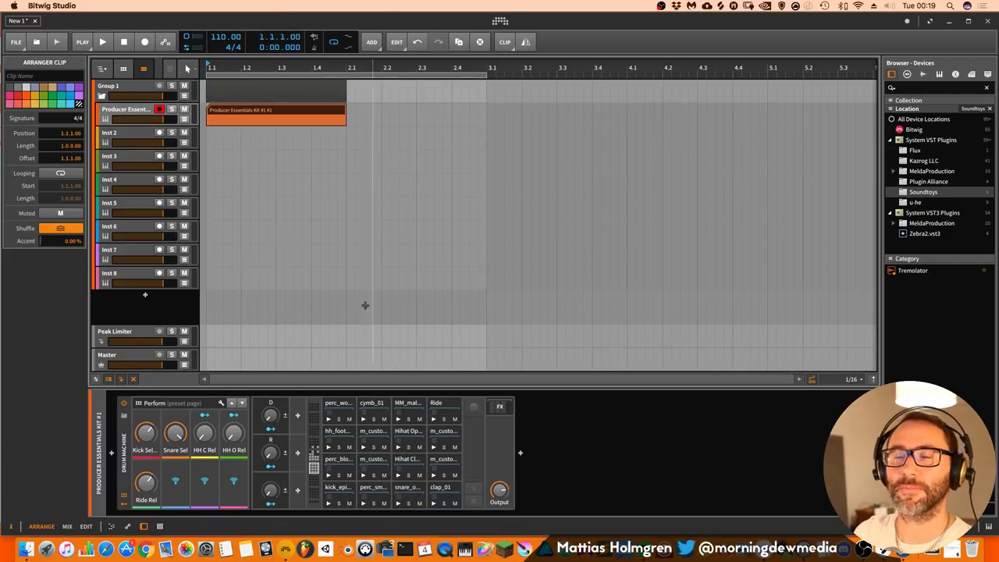
{"action": "left_click_drag", "start_coordinate": [351, 117], "coordinate": [627, 114]}
{"action": "key", "text": "minus"}
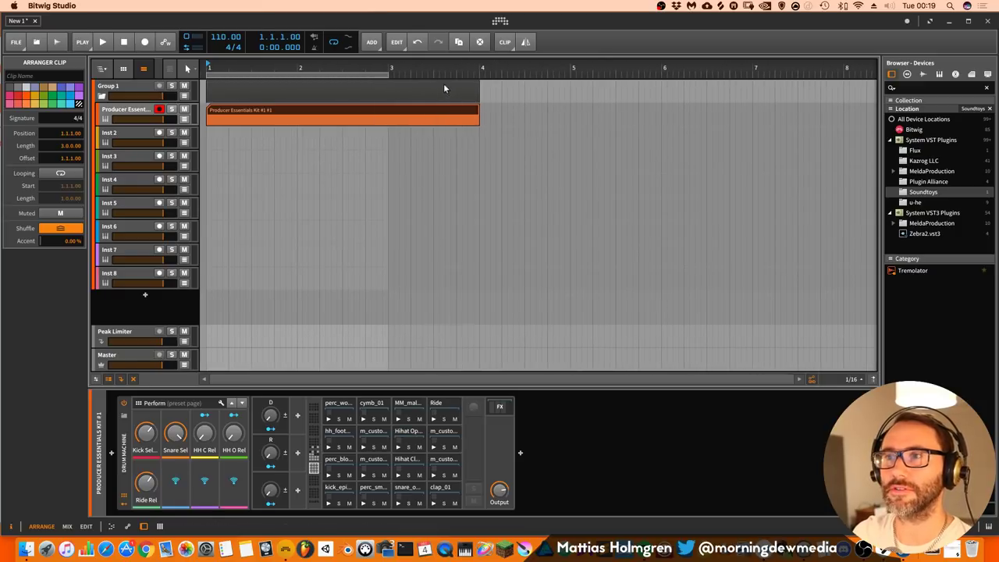
{"action": "left_click_drag", "start_coordinate": [479, 113], "coordinate": [571, 117]}
{"action": "key", "text": "plus"}
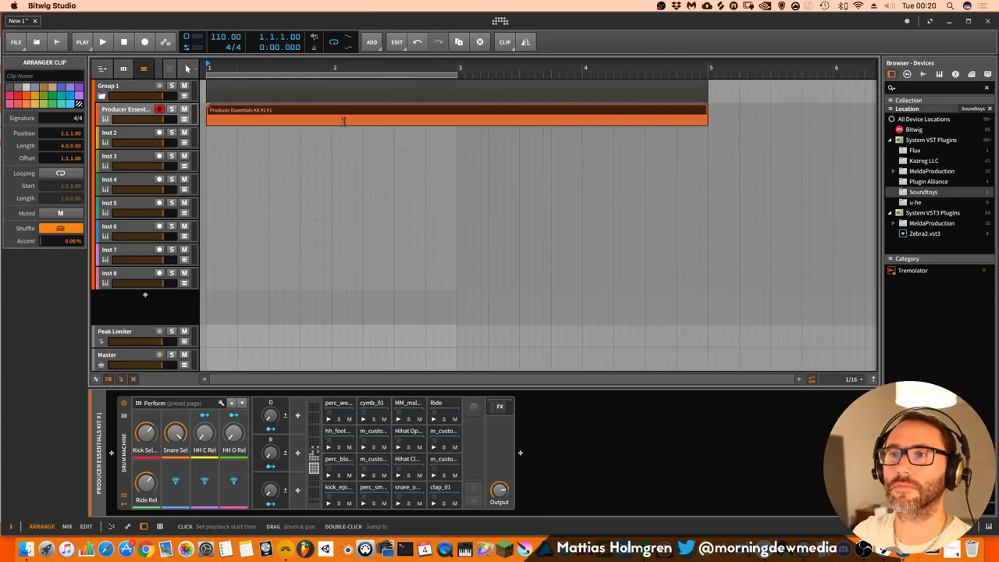
Open the clip's notes, place a kick_epic_01 hit at 1.1 and a snare hit at 1.3, and play the beat.
{"action": "double_click", "coordinate": [290, 109]}
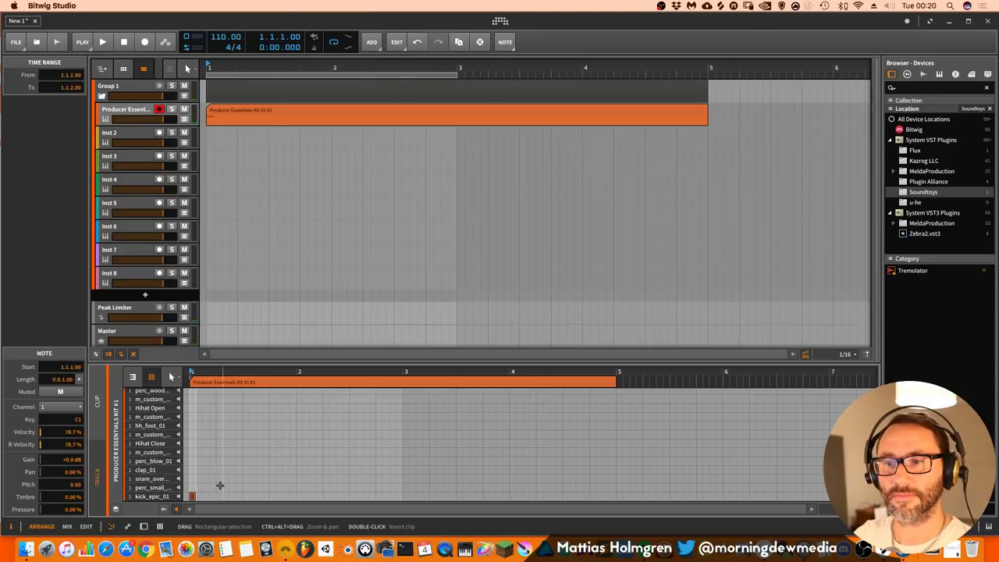
{"action": "double_click", "coordinate": [243, 488]}
{"action": "left_click_drag", "start_coordinate": [316, 371], "coordinate": [422, 433]}
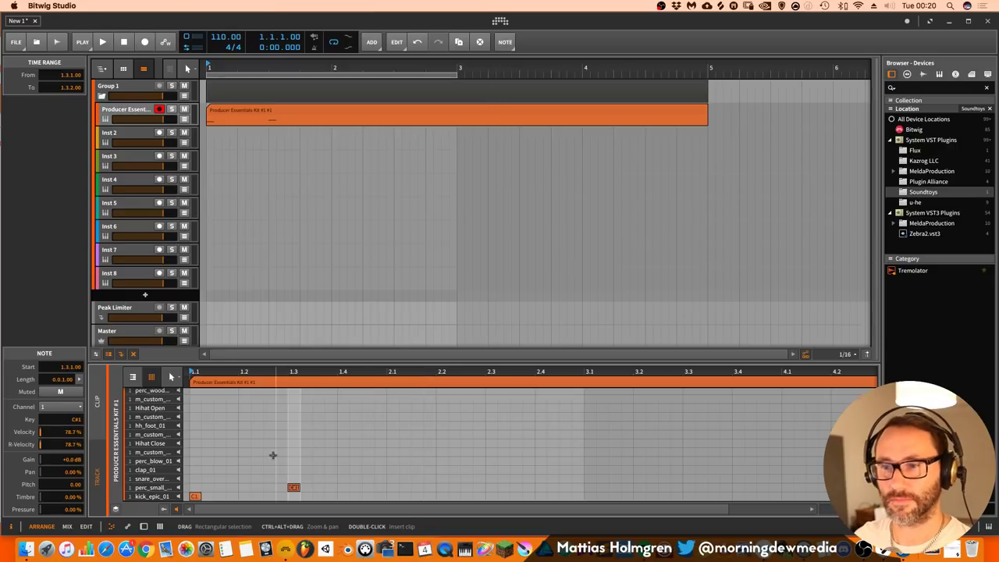
{"action": "key", "text": "Up"}
{"action": "key", "text": "space"}
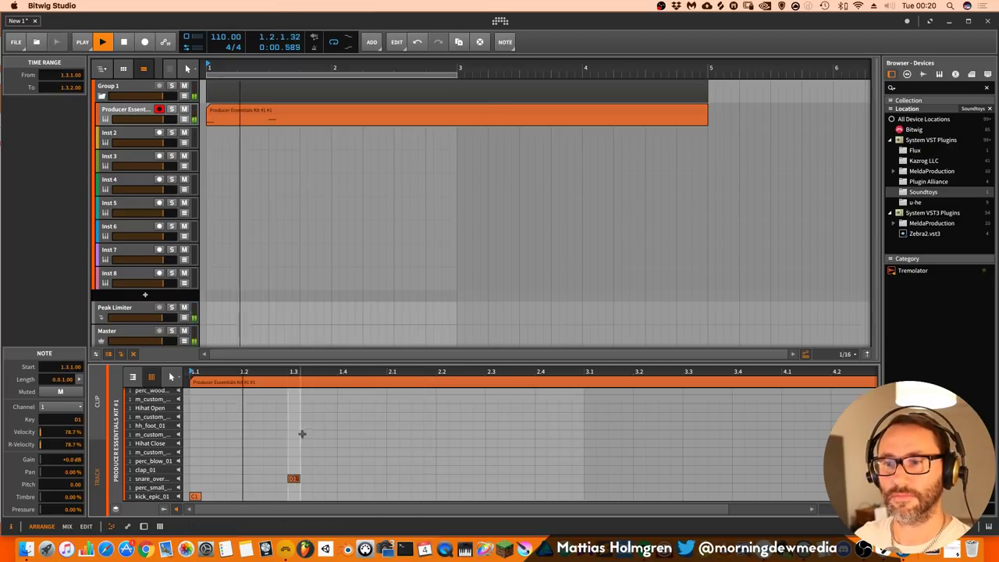
Set the project tempo to 135 BPM and audition the beat.
{"action": "key", "text": "space"}
{"action": "left_click_drag", "start_coordinate": [221, 39], "coordinate": [217, 27]}
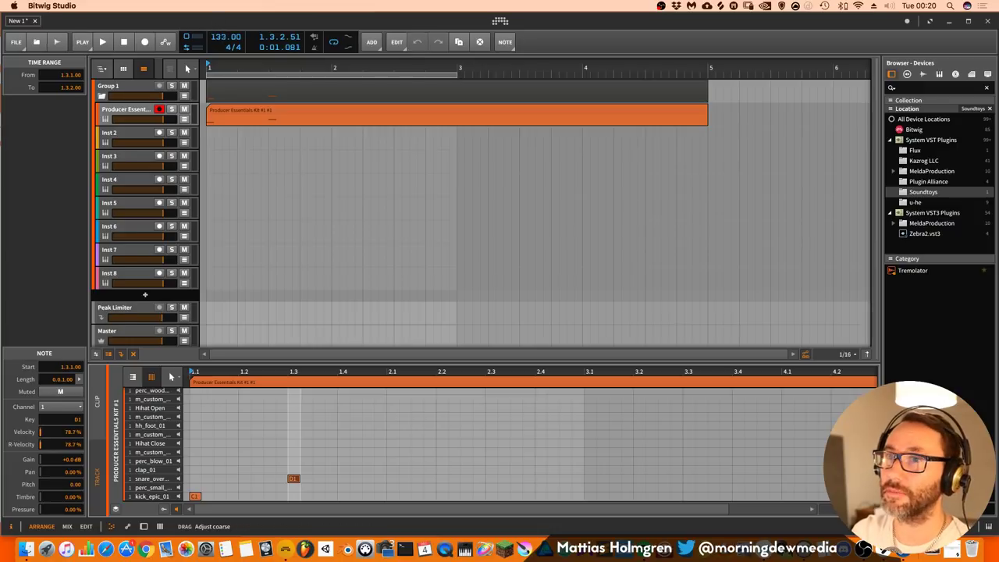
{"action": "key", "text": "space"}
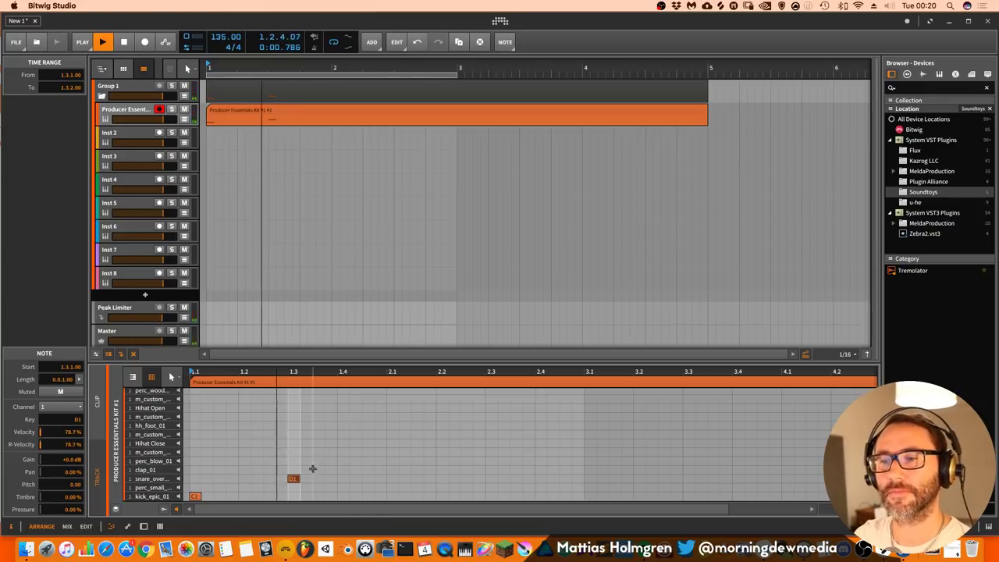
Add a kick_epic_01 hit at 2.1 and a snare hit at 2.3, and listen to the result.
{"action": "double_click", "coordinate": [388, 496]}
{"action": "double_click", "coordinate": [491, 478]}
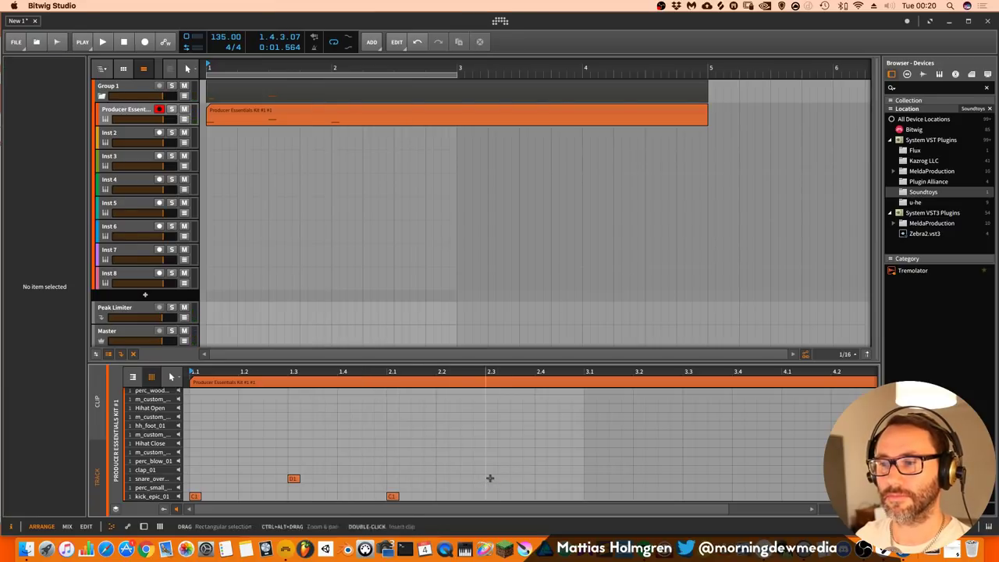
{"action": "key", "text": "space"}
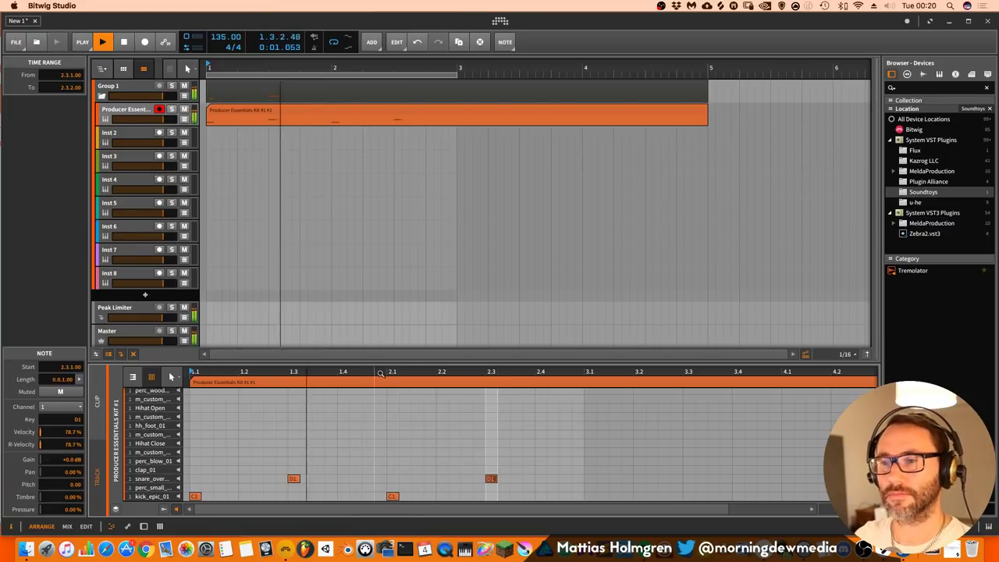
{"action": "key", "text": "space"}
Move the kick at 2.1 half a beat later, add another kick at 2.2, and play the pattern.
{"action": "left_click_drag", "start_coordinate": [394, 497], "coordinate": [419, 497]}
{"action": "double_click", "coordinate": [441, 497]}
{"action": "left_click", "coordinate": [442, 496]}
{"action": "key", "text": "space"}
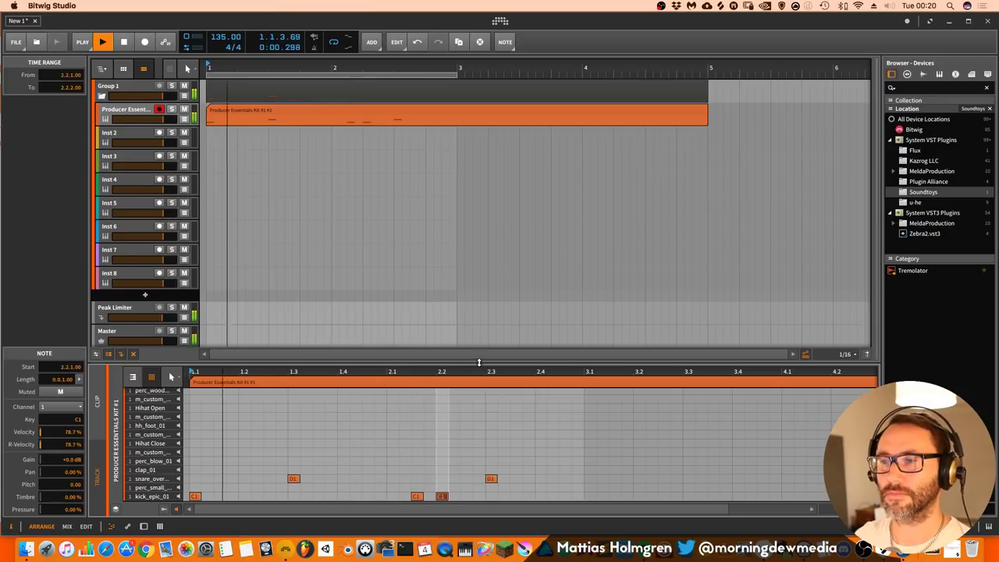
{"action": "left_click_drag", "start_coordinate": [485, 371], "coordinate": [517, 364]}
{"action": "key", "text": "space"}
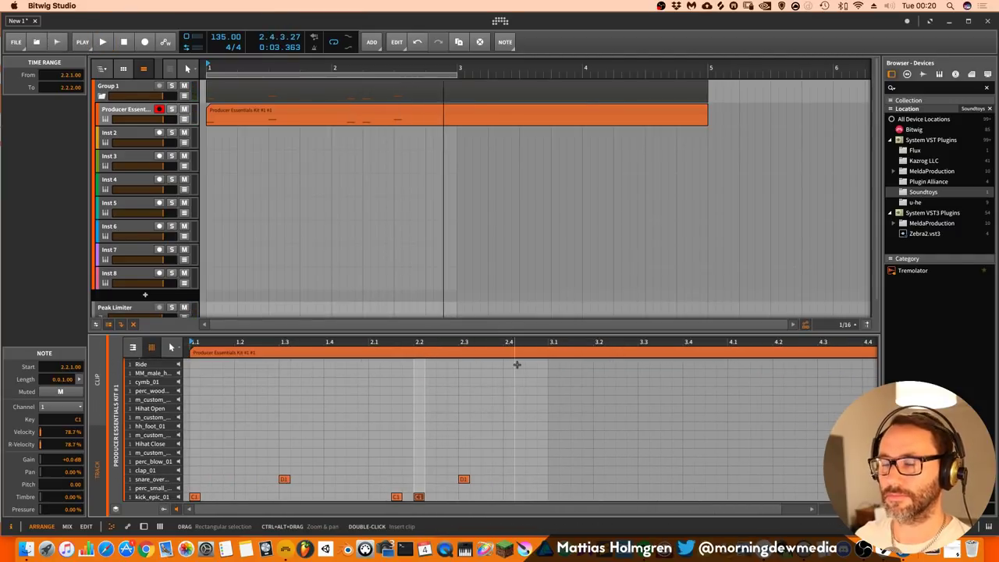
Extend the arranger loop region to four bars, matching the drum clip.
{"action": "key", "text": "space"}
{"action": "left_click_drag", "start_coordinate": [455, 76], "coordinate": [708, 76]}
{"action": "key", "text": "space"}
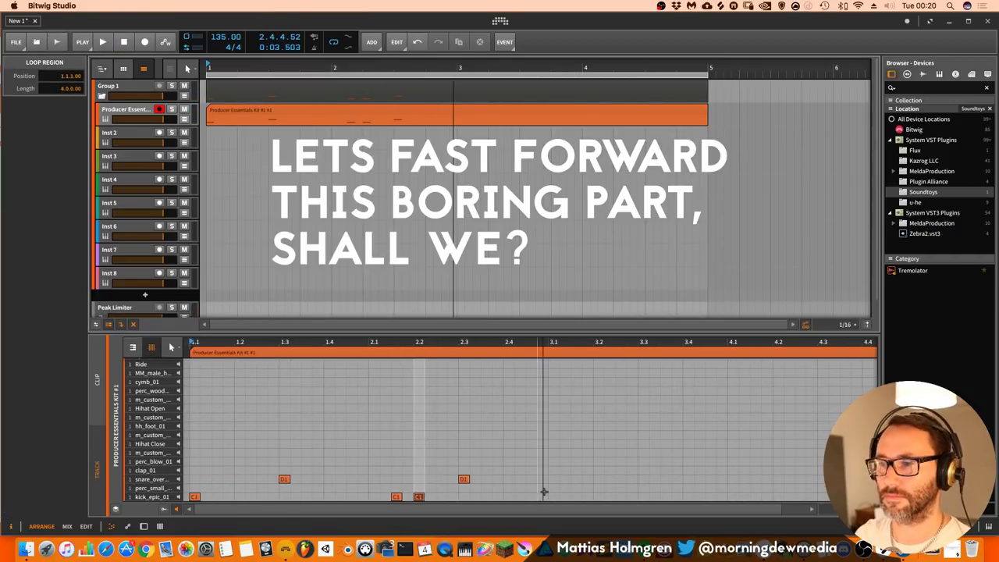
Add a kick_epic_01 hit at 3.1 and a snare hit at 3.3 in the drum clip.
{"action": "double_click", "coordinate": [553, 496]}
{"action": "left_click_drag", "start_coordinate": [577, 343], "coordinate": [584, 375]}
{"action": "double_click", "coordinate": [496, 479]}
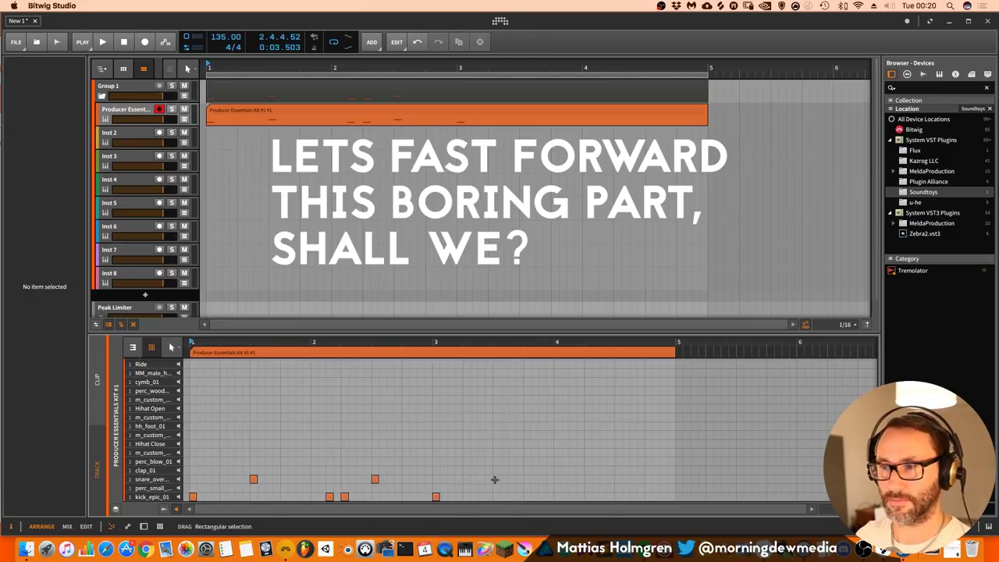
Play the drum pattern and set the project tempo to 138 BPM.
{"action": "key", "text": "space"}
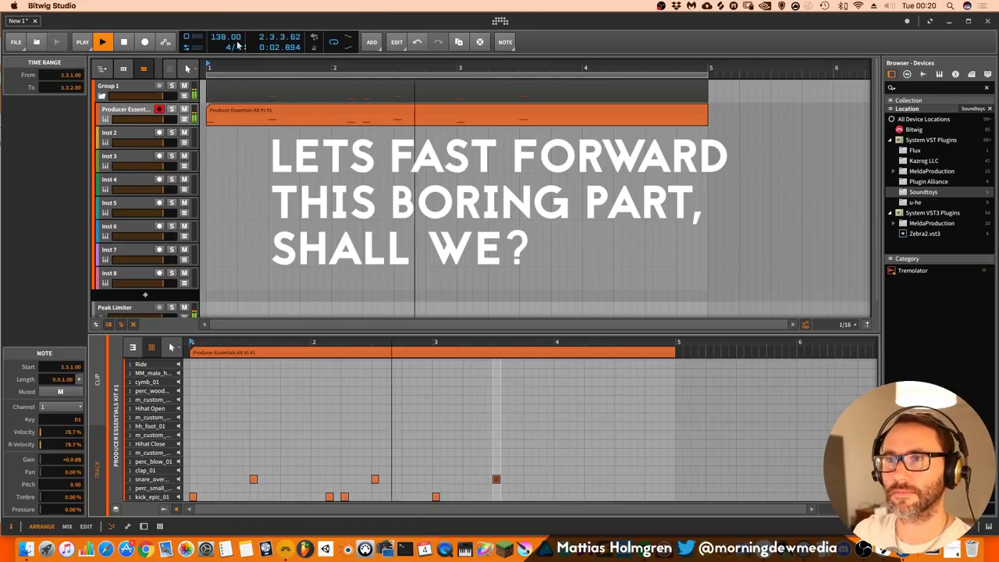
{"action": "key", "text": "space"}
Fill bar four with kick_epic_01 hits at 4.1.3, 4.2, 4.3.3 and 4.4.3 and a snare hit at 4.3.
{"action": "double_click", "coordinate": [572, 496]}
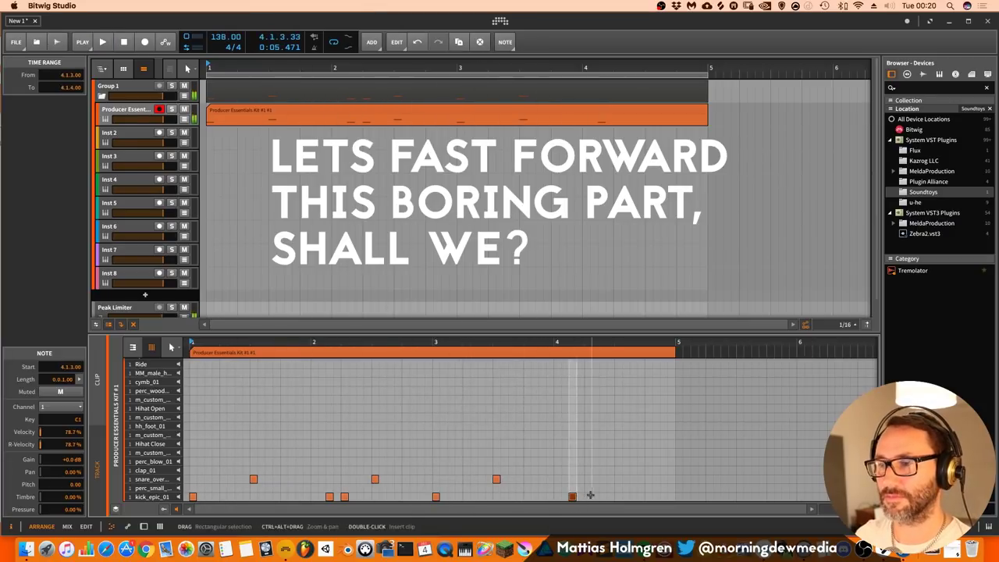
{"action": "double_click", "coordinate": [588, 496]}
{"action": "double_click", "coordinate": [618, 478]}
{"action": "double_click", "coordinate": [633, 497]}
{"action": "double_click", "coordinate": [664, 496]}
Set the drum machine's kick selector to 27% while the pattern plays, and return to the arranger with playback stopped.
{"action": "key", "text": "space"}
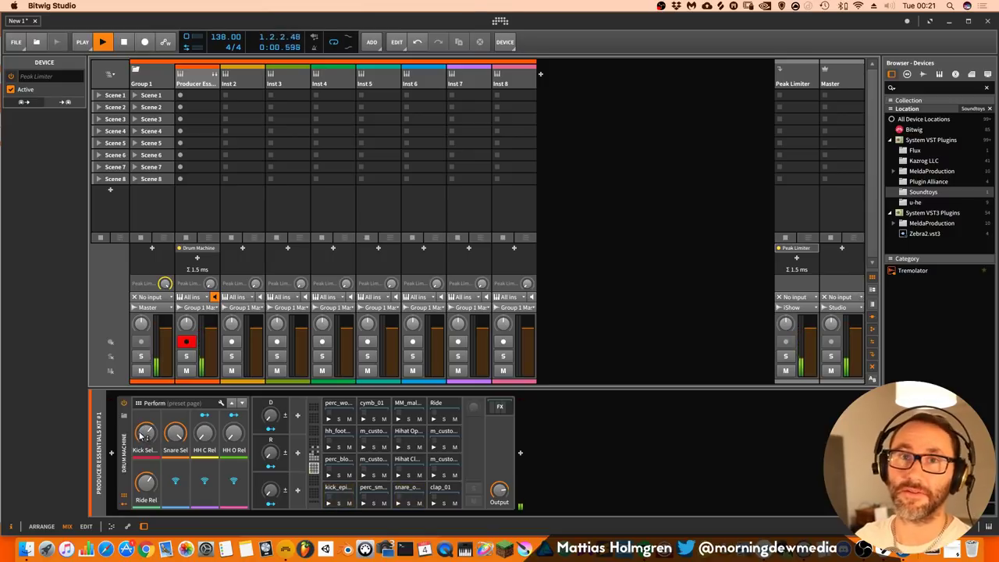
{"action": "key", "text": "Tab"}
{"action": "key", "text": "Tab"}
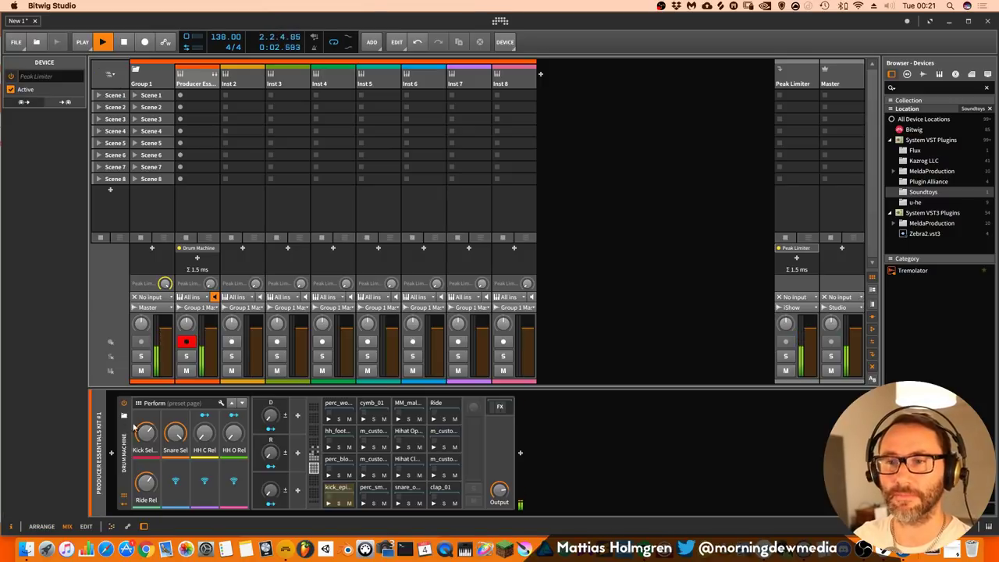
{"action": "left_click_drag", "start_coordinate": [147, 435], "coordinate": [175, 434]}
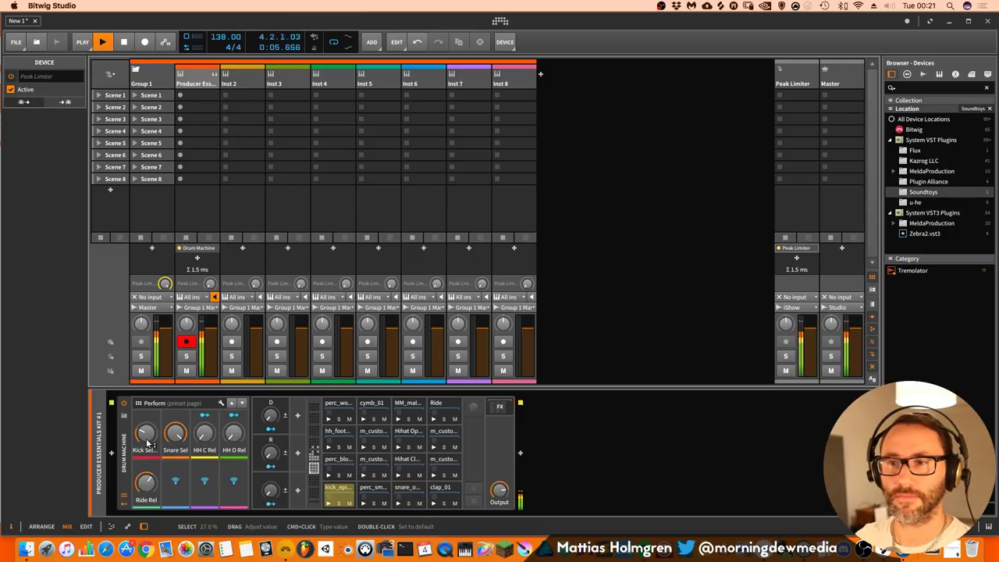
{"action": "key", "text": "alt+1"}
{"action": "key", "text": "space"}
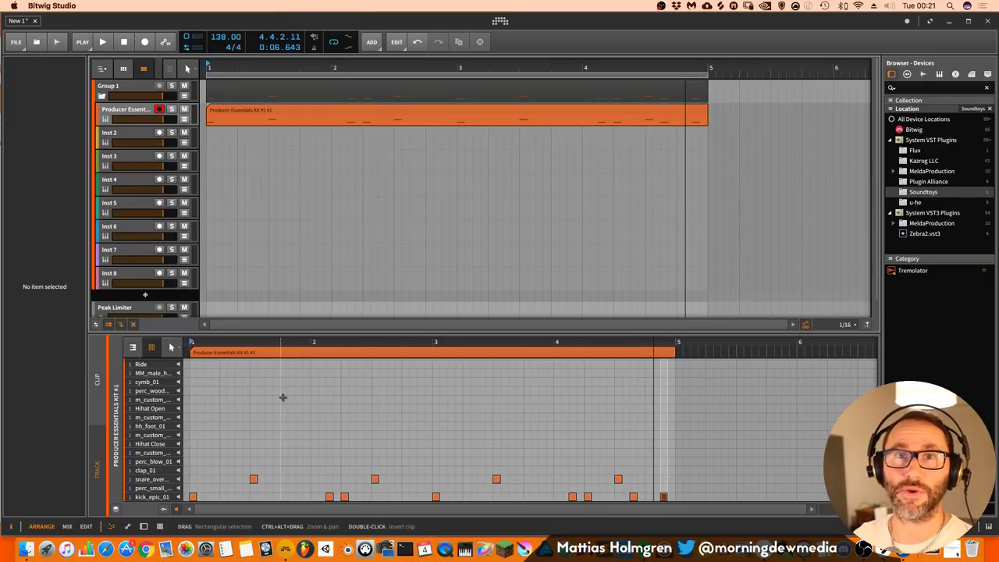
Lower the Hihat Close hit at 1.4.3 to 29.1% velocity and add hits at 1.4.4 and 2.1, the latter at 71.5% velocity.
{"action": "key", "text": "space"}
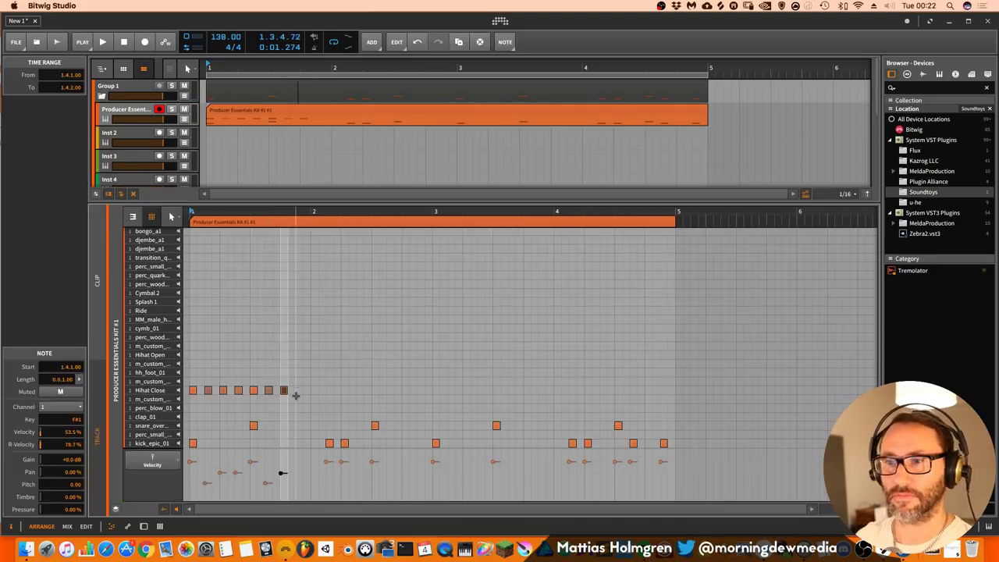
{"action": "left_click_drag", "start_coordinate": [297, 475], "coordinate": [297, 484]}
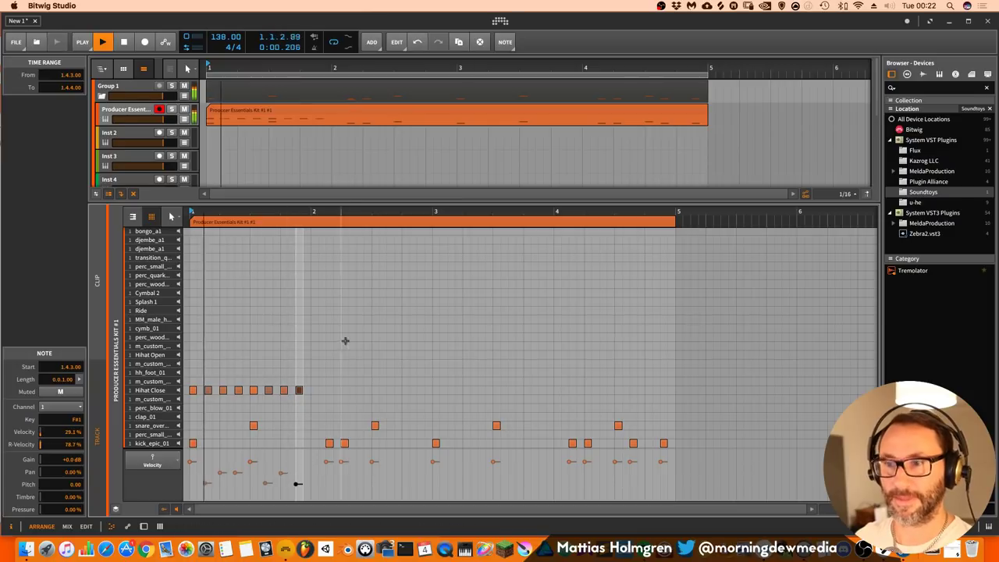
{"action": "double_click", "coordinate": [307, 391]}
{"action": "double_click", "coordinate": [315, 391]}
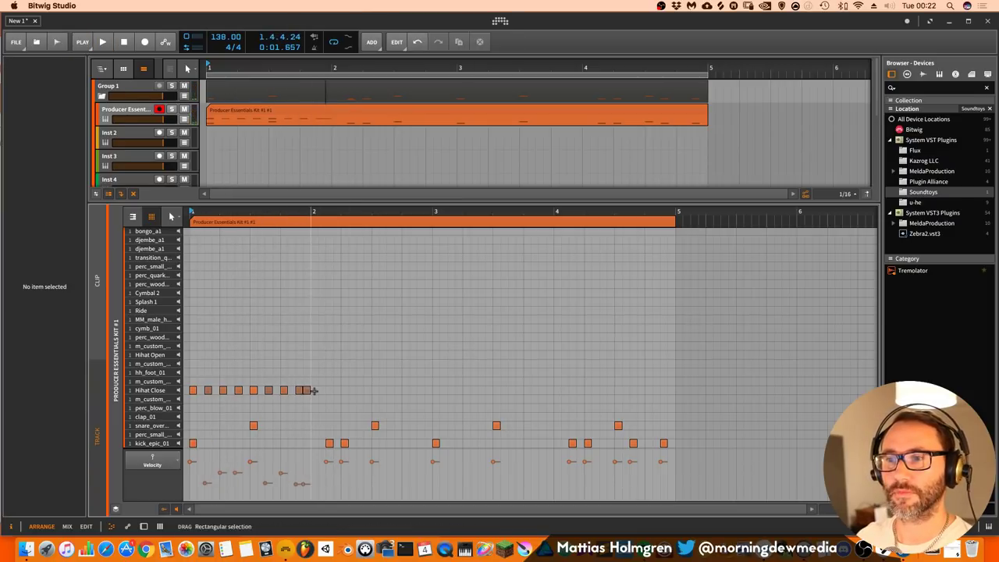
{"action": "left_click", "coordinate": [322, 397]}
{"action": "left_click_drag", "start_coordinate": [312, 484], "coordinate": [312, 465]}
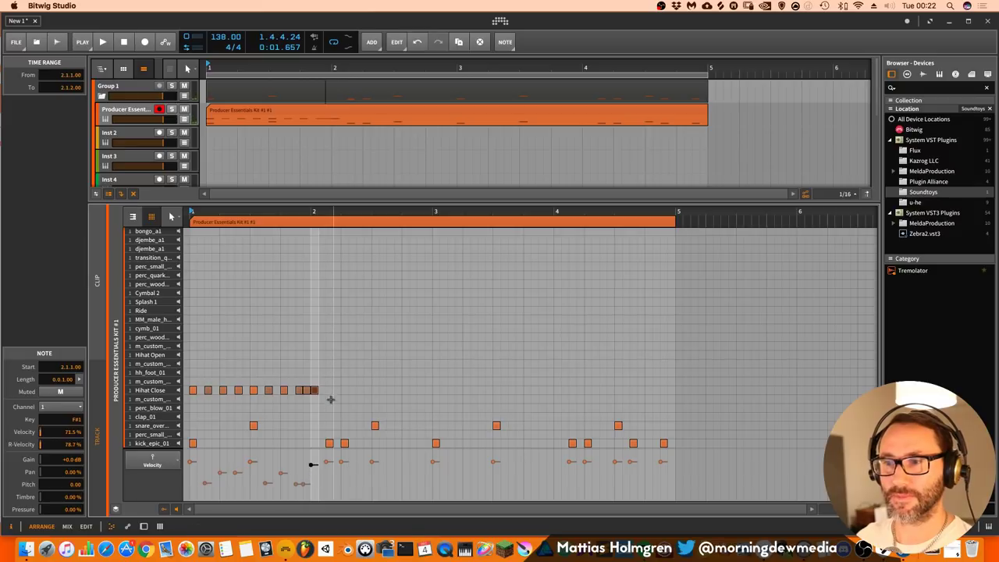
Add Hihat Close hits at 2.1.3, 2.2, 2.2.3 and 2.3, lowering the 2.2 hit's velocity to about 40%.
{"action": "double_click", "coordinate": [329, 392]}
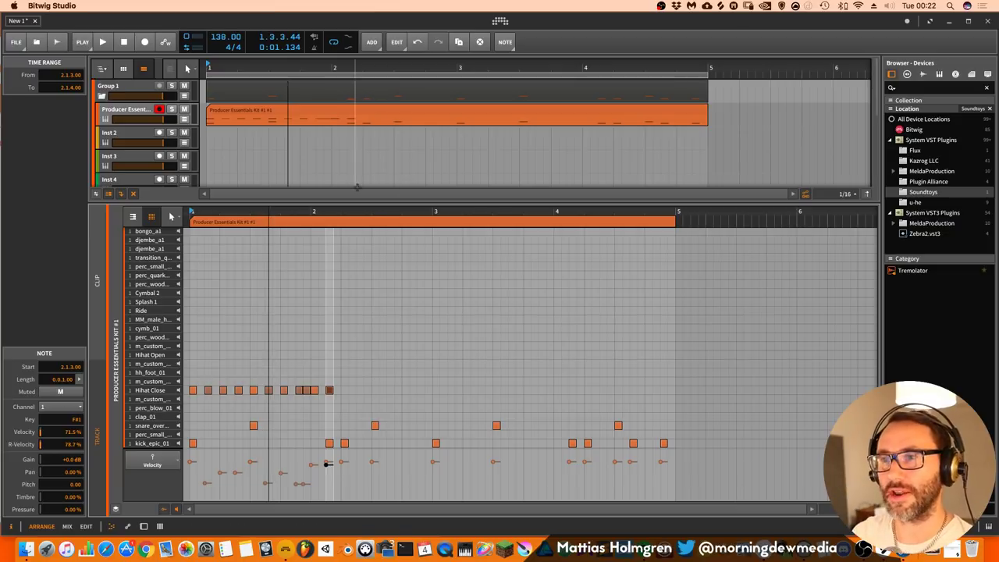
{"action": "left_click_drag", "start_coordinate": [433, 211], "coordinate": [433, 242]}
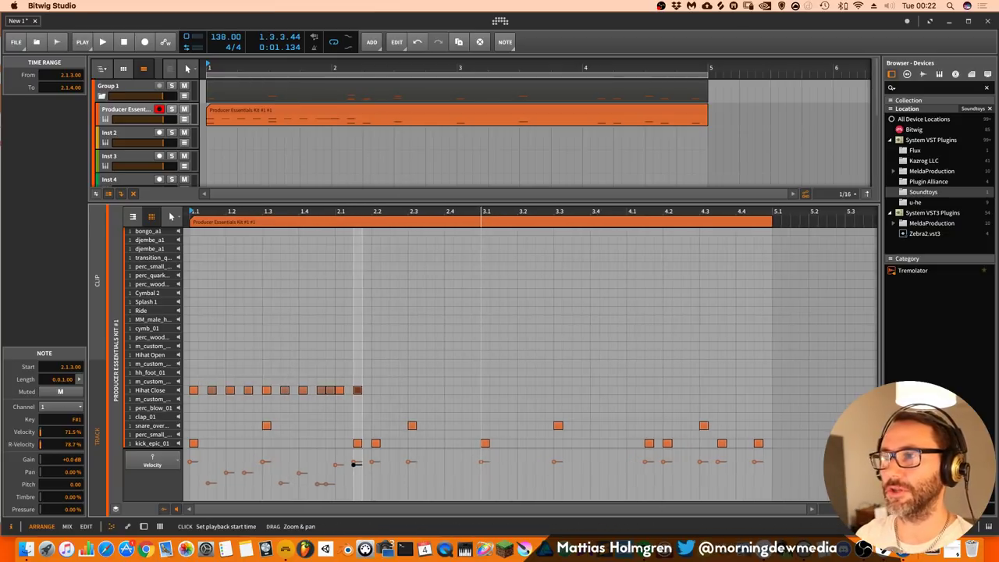
{"action": "scroll", "coordinate": [195, 212], "scroll_direction": "up", "scroll_amount": 2}
{"action": "mouse_move", "coordinate": [520, 213]}
{"action": "left_mouse_down"}
{"action": "mouse_move", "coordinate": [471, 205]}
{"action": "mouse_move", "coordinate": [532, 213]}
{"action": "mouse_move", "coordinate": [528, 227]}
{"action": "left_mouse_up"}
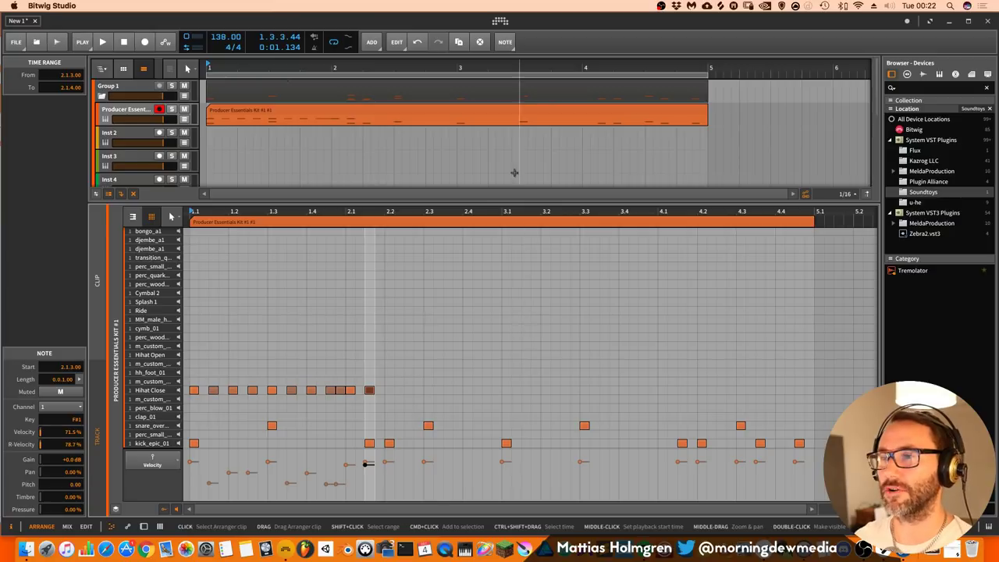
{"action": "left_click_drag", "start_coordinate": [503, 213], "coordinate": [511, 221]}
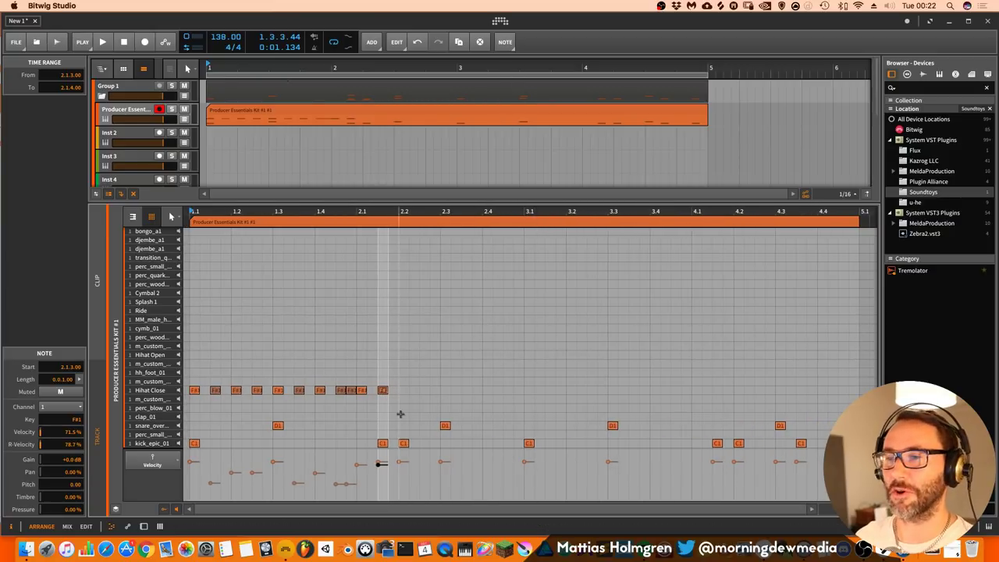
{"action": "key", "text": "space"}
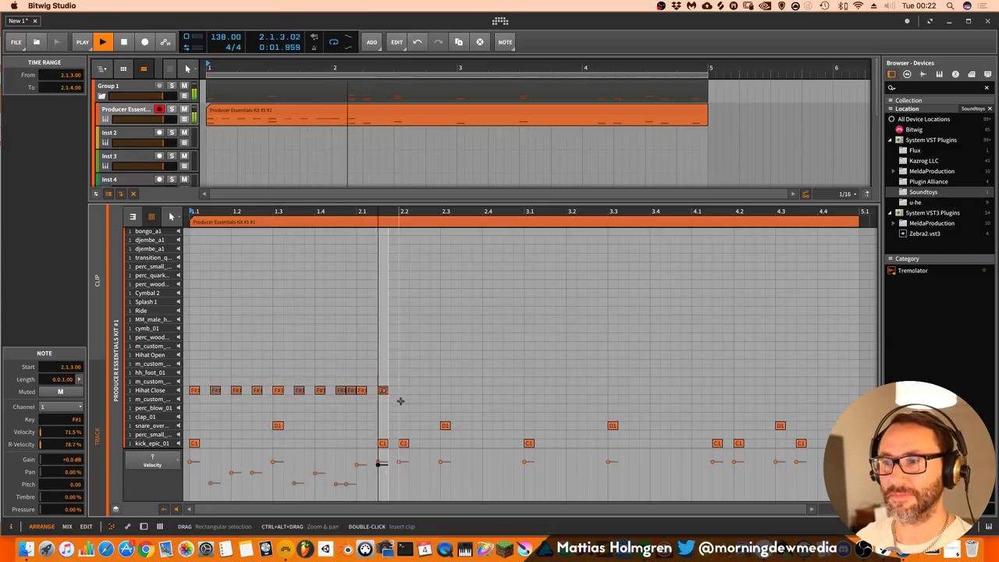
{"action": "key", "text": "space"}
{"action": "double_click", "coordinate": [407, 390]}
{"action": "double_click", "coordinate": [424, 391]}
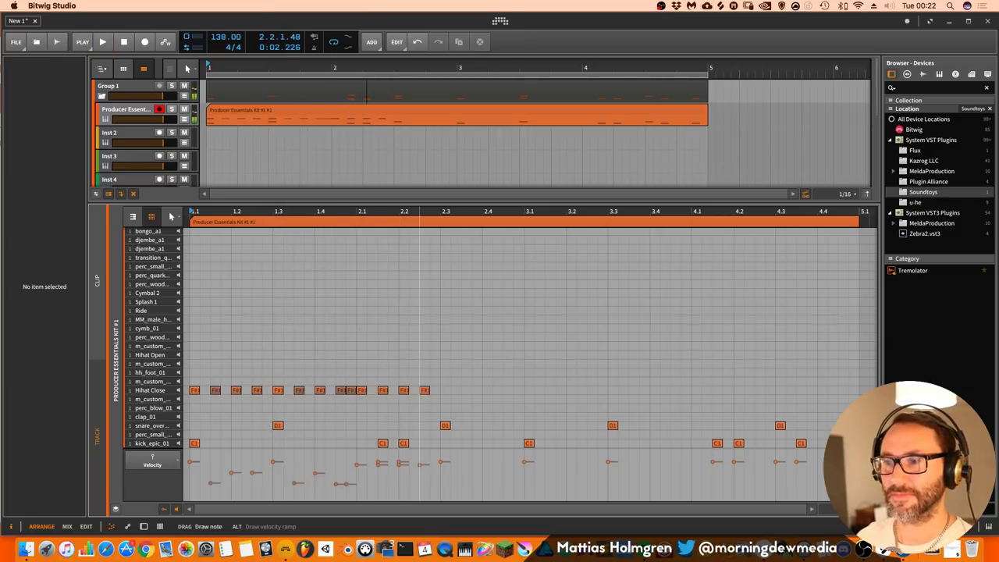
{"action": "left_click", "coordinate": [401, 470]}
{"action": "double_click", "coordinate": [449, 394]}
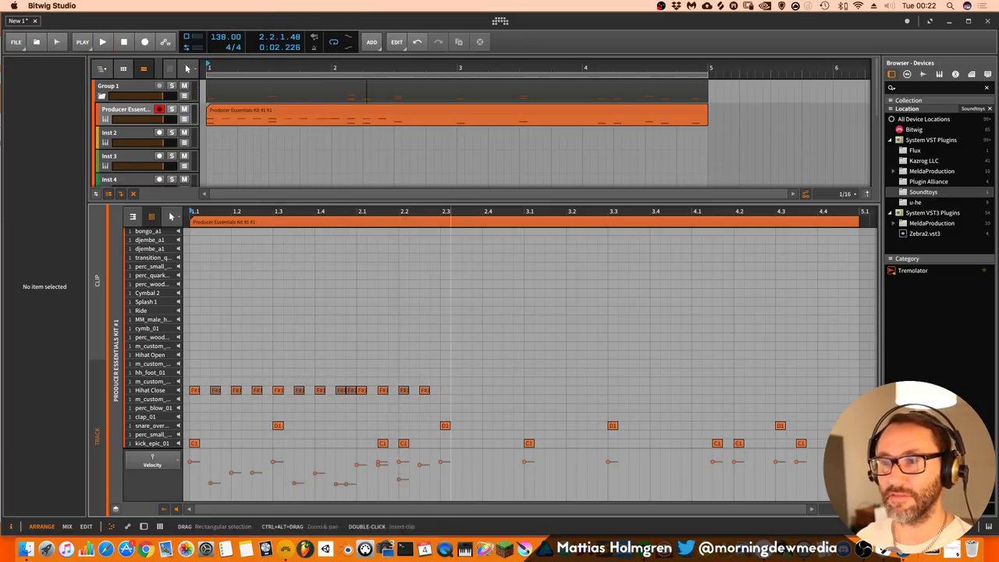
Add Hihat Close hits at 2.3.3, 2.3.4, 2.4 and 2.4.3, adjust the last hits' velocities, and play the result.
{"action": "double_click", "coordinate": [466, 391]}
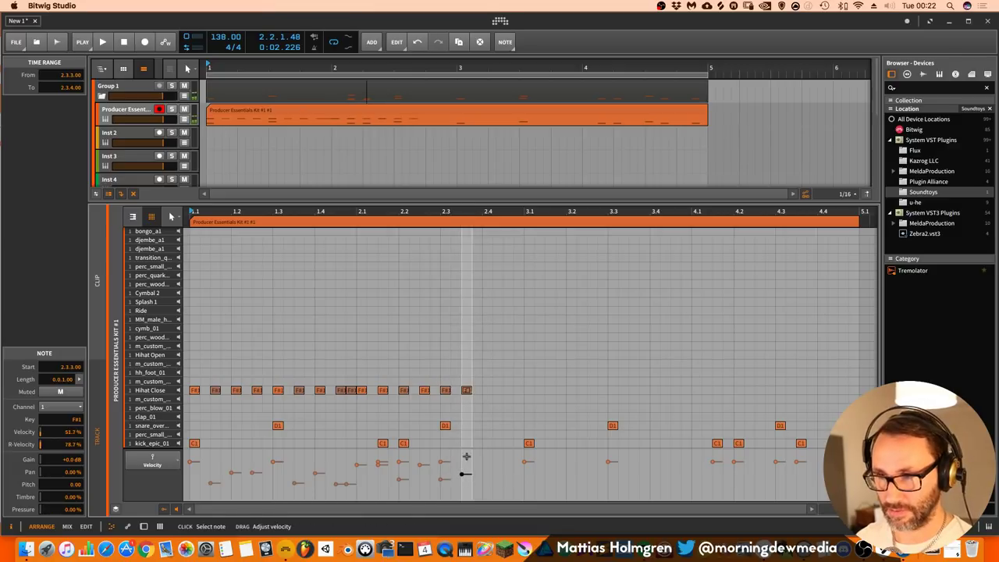
{"action": "double_click", "coordinate": [477, 390]}
{"action": "double_click", "coordinate": [487, 390]}
{"action": "double_click", "coordinate": [506, 390]}
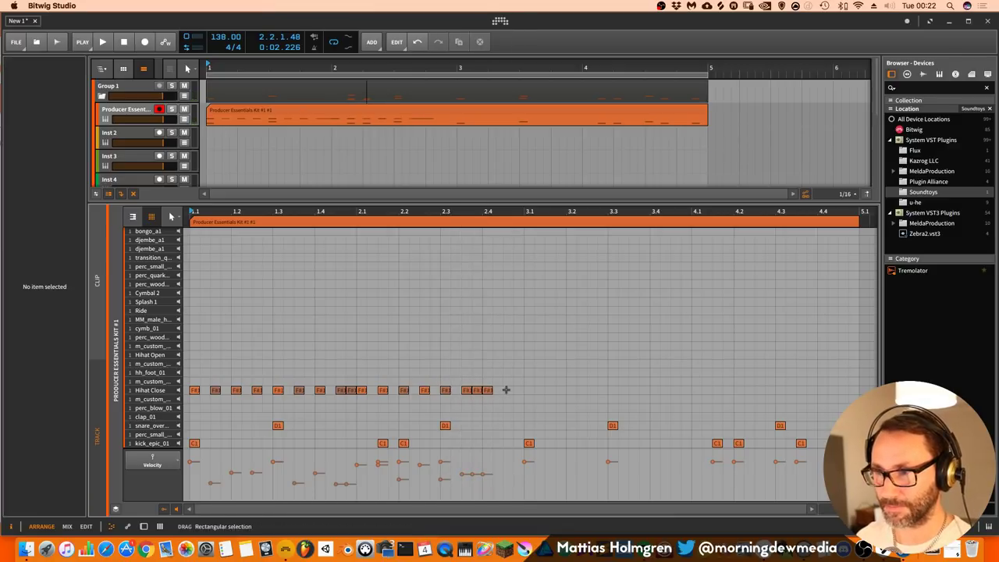
{"action": "left_click_drag", "start_coordinate": [480, 476], "coordinate": [499, 457]}
{"action": "key", "text": "space"}
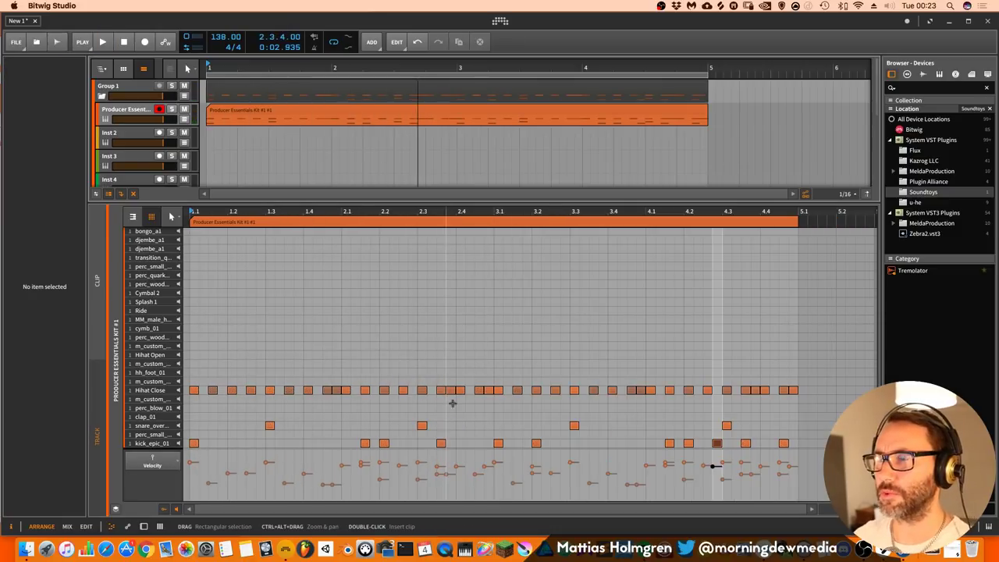
Extend the Hihat Open hit at 3.3 to a length of 0.0.2.00 and listen to the pattern.
{"action": "key", "text": "space"}
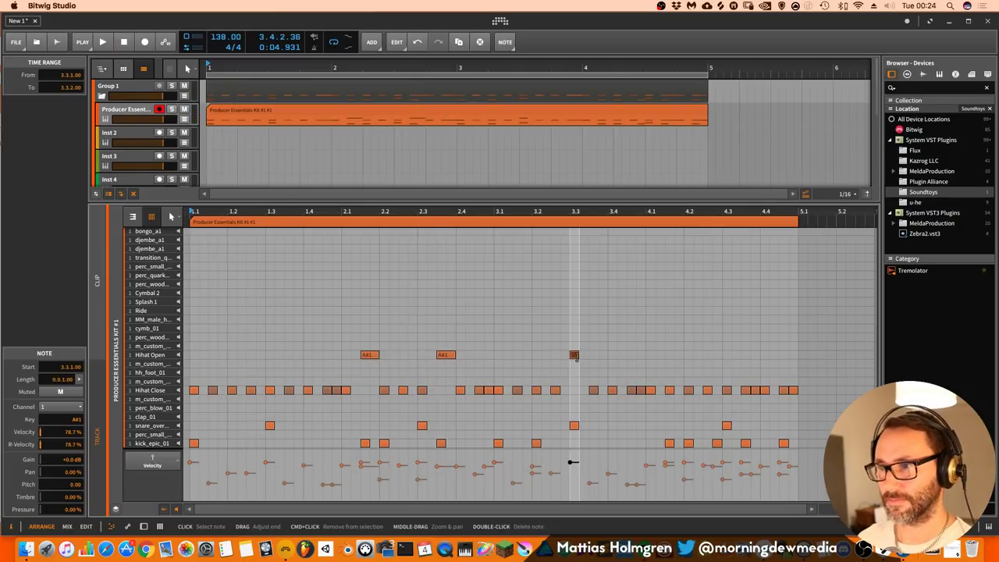
{"action": "left_click_drag", "start_coordinate": [575, 357], "coordinate": [587, 356]}
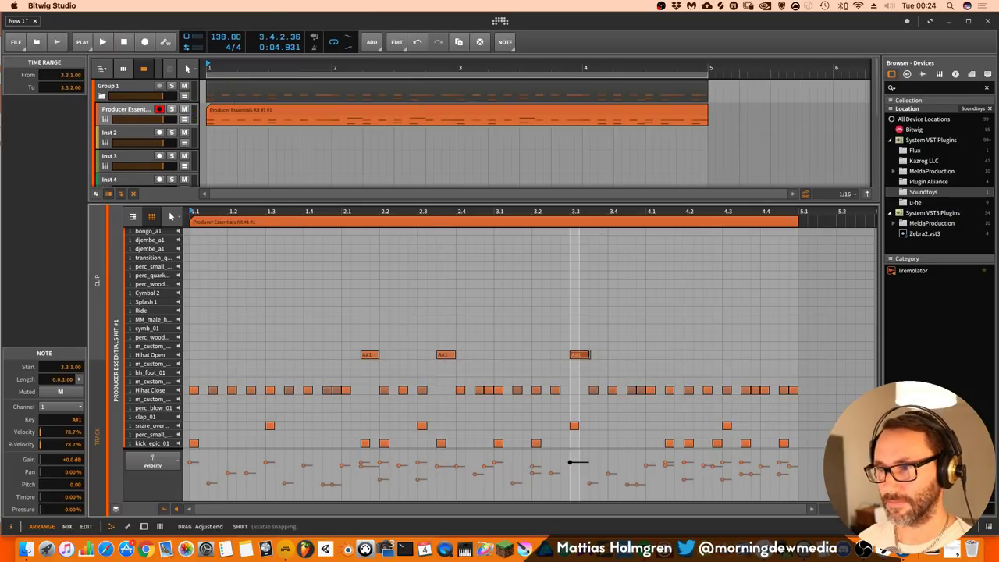
{"action": "key", "text": "space"}
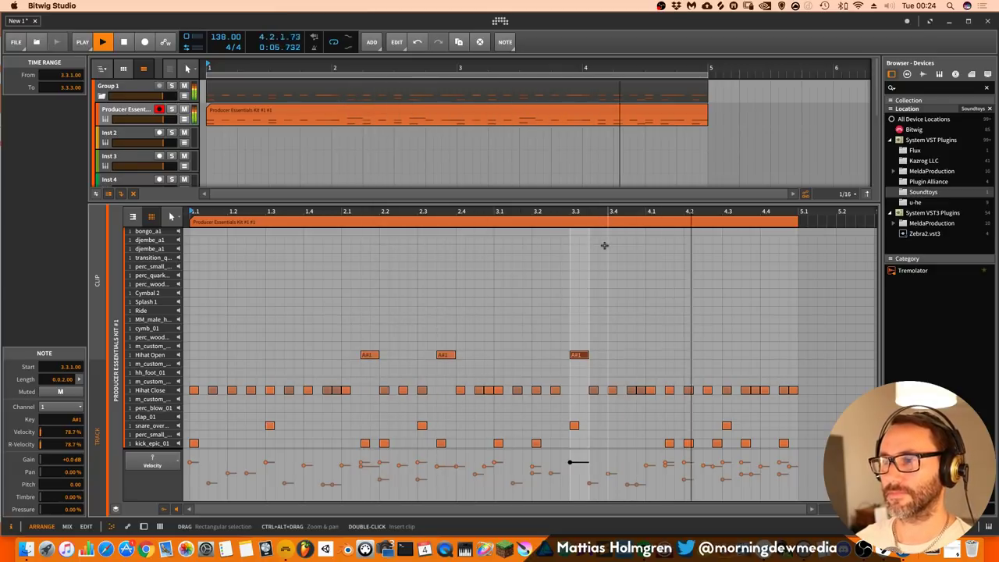
{"action": "key", "text": "Tab"}
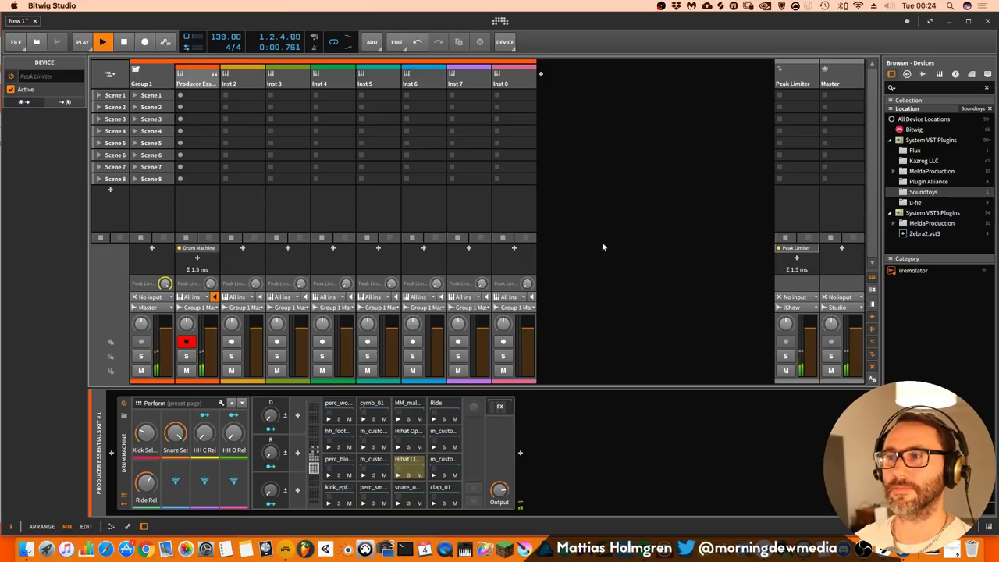
{"action": "key", "text": "Tab"}
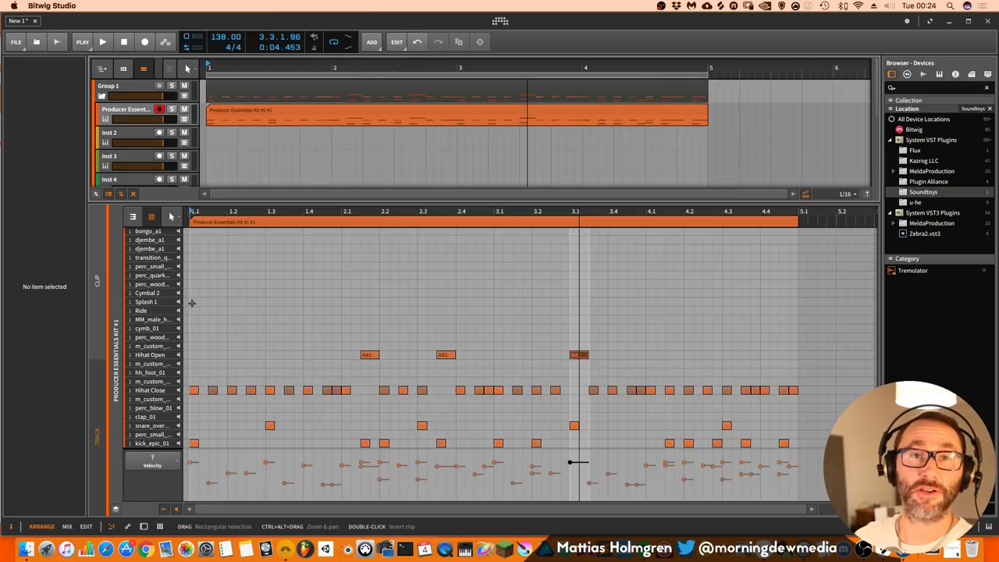
Add a Splash 1 hit at the start of bar one and listen to the beat.
{"action": "double_click", "coordinate": [194, 302]}
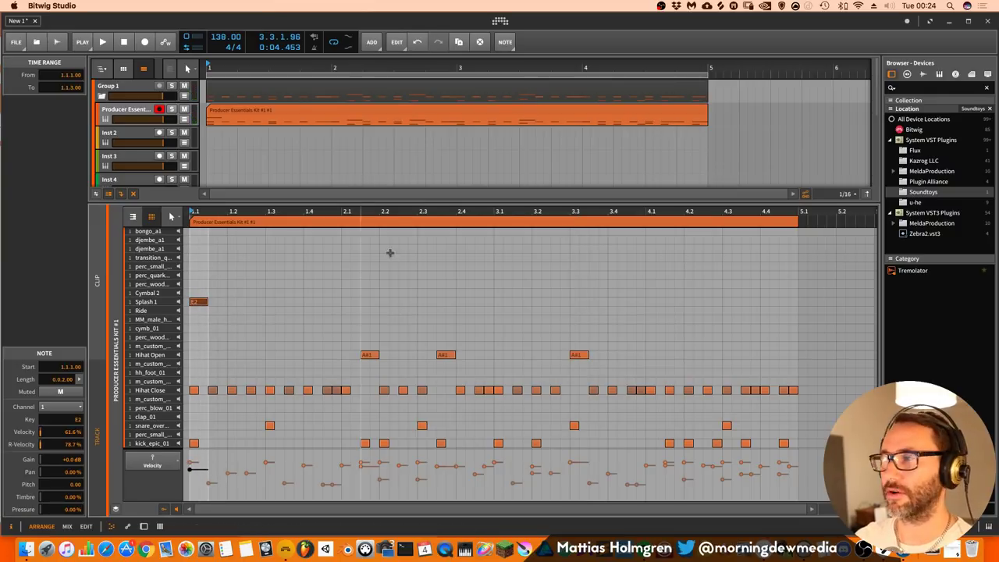
{"action": "key", "text": "Tab"}
{"action": "key", "text": "space"}
{"action": "key", "text": "Tab"}
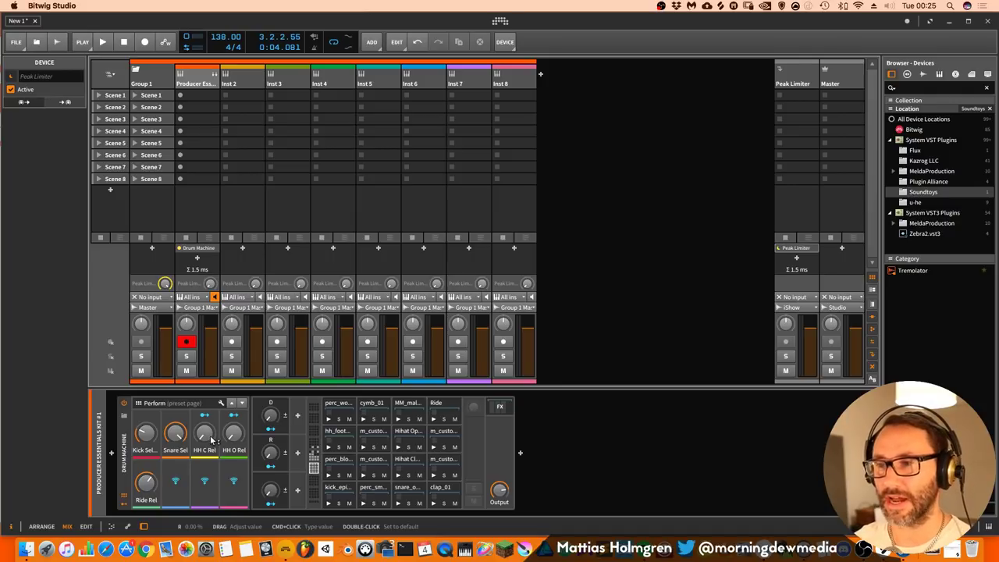
Try raising the HH C Rel control to 58% while the beat plays.
{"action": "key", "text": "space"}
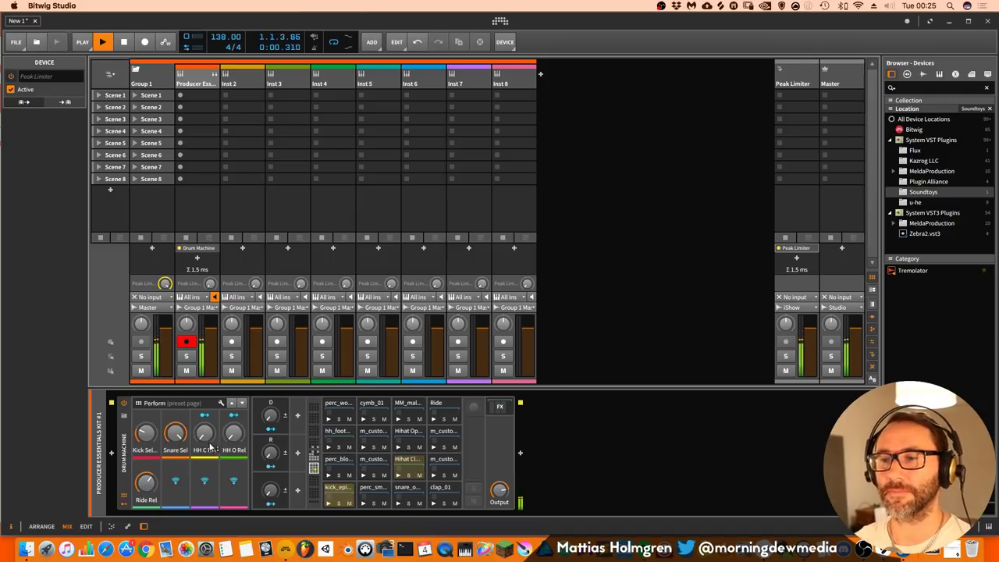
{"action": "left_click_drag", "start_coordinate": [233, 434], "coordinate": [233, 402]}
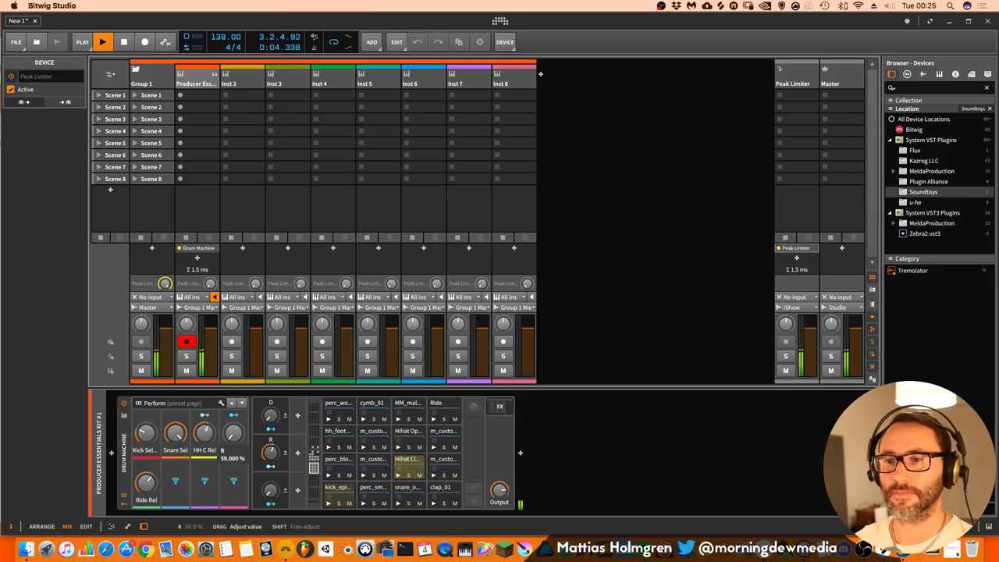
{"action": "key", "text": "space"}
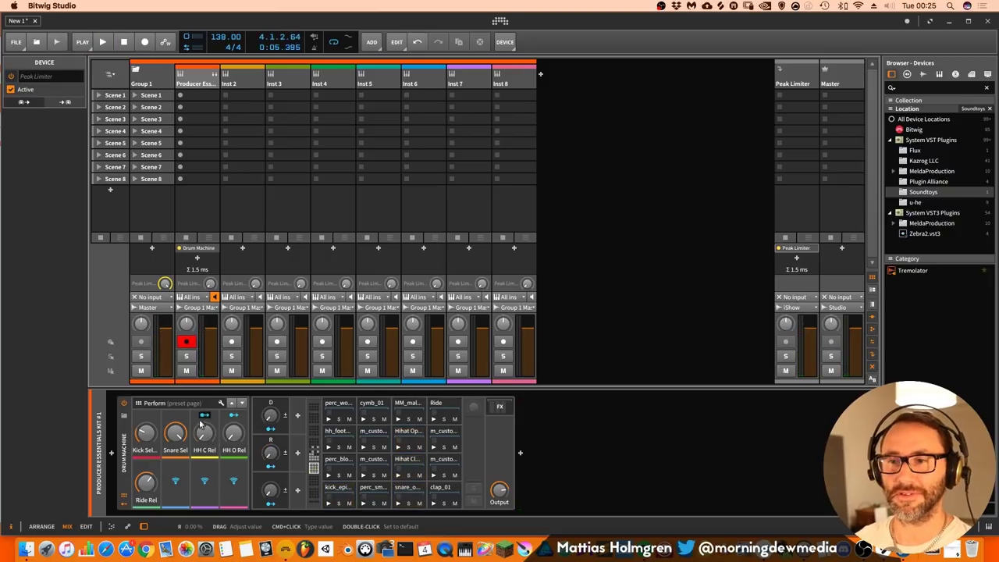
Record automation of the HH C Rel control by varying it while the beat plays.
{"action": "left_click_drag", "start_coordinate": [207, 442], "coordinate": [207, 434]}
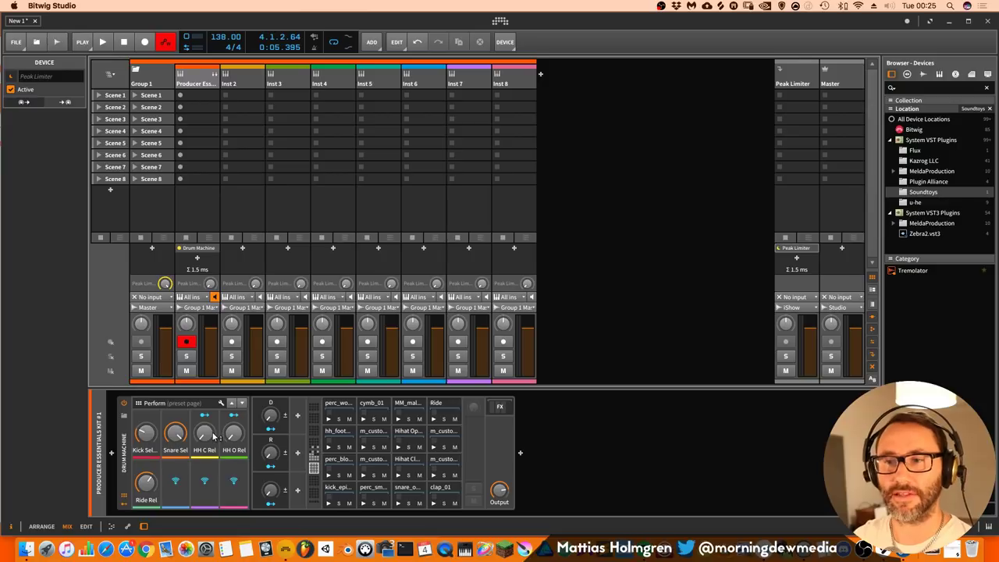
{"action": "key", "text": "space"}
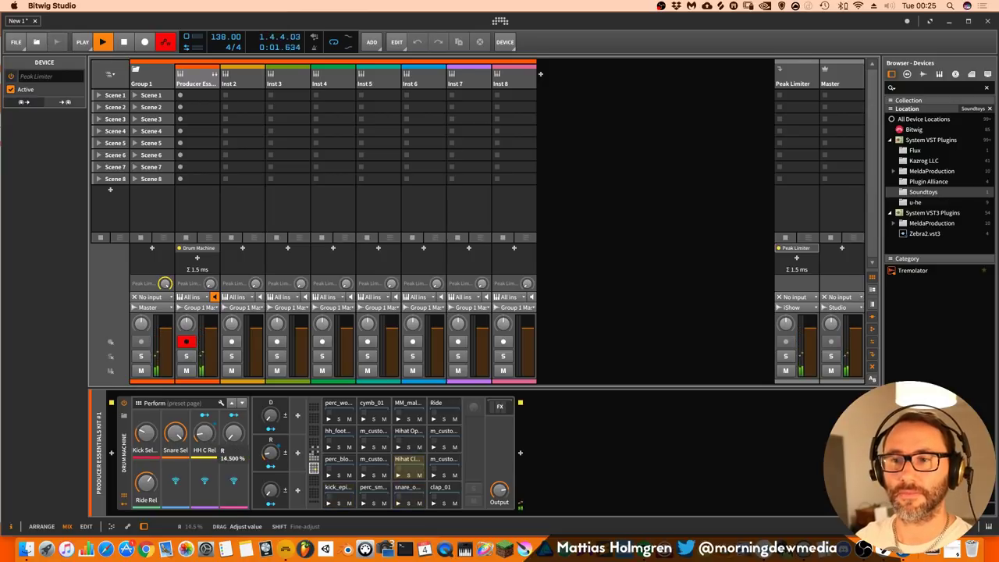
{"action": "left_click_drag", "start_coordinate": [235, 433], "coordinate": [233, 421]}
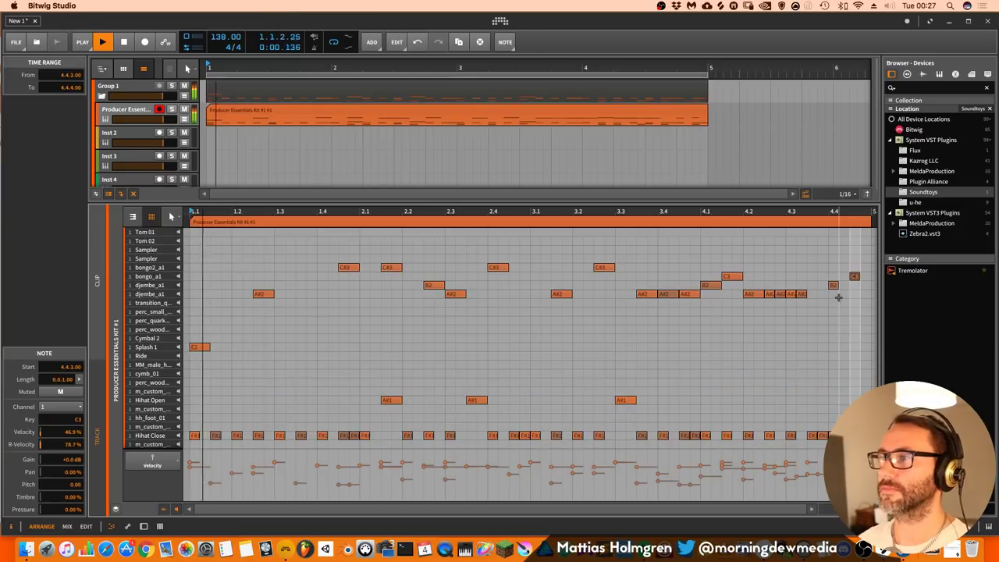
{"action": "scroll", "coordinate": [762, 272], "scroll_direction": "down", "scroll_amount": 2}
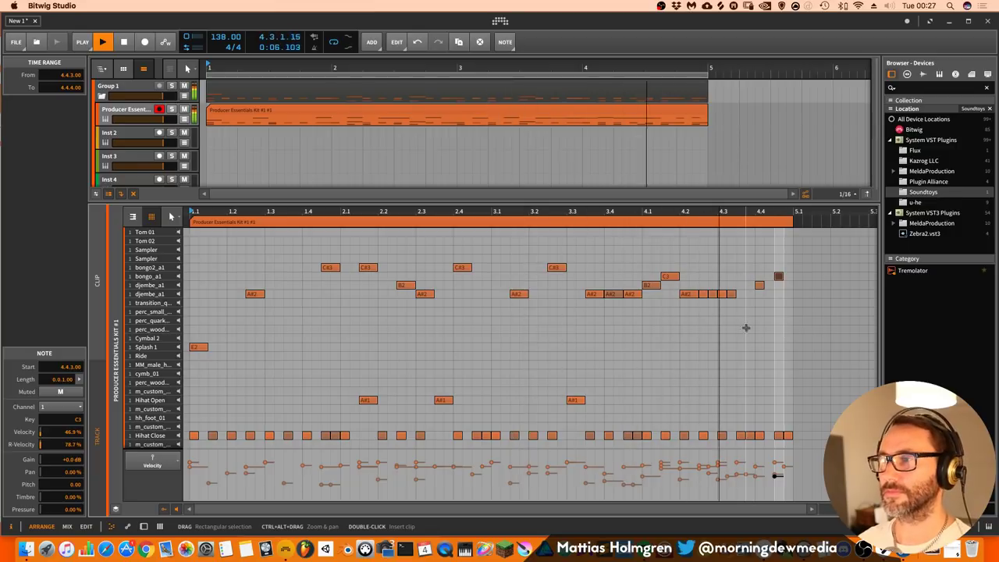
{"action": "key", "text": "Tab"}
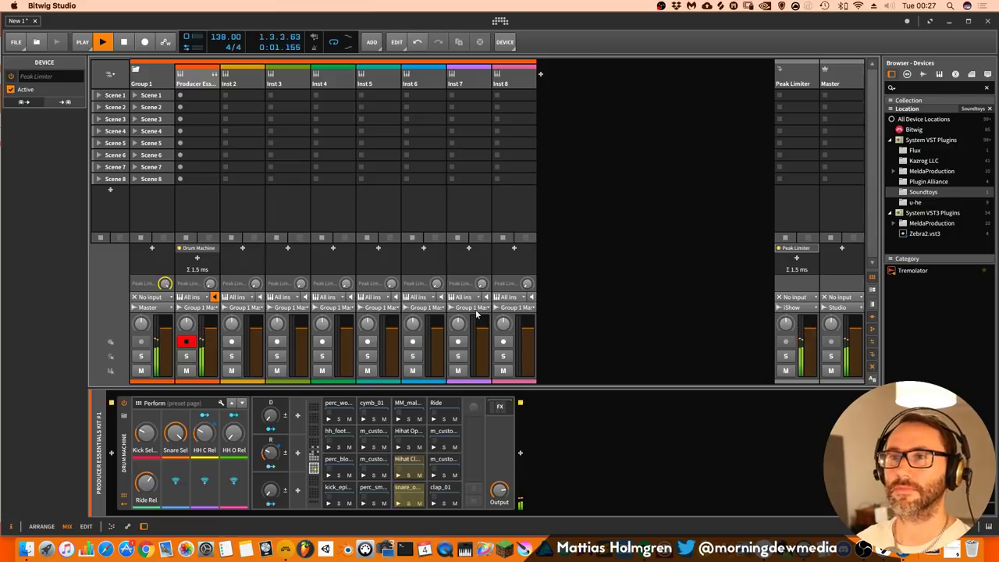
{"action": "key", "text": "Tab"}
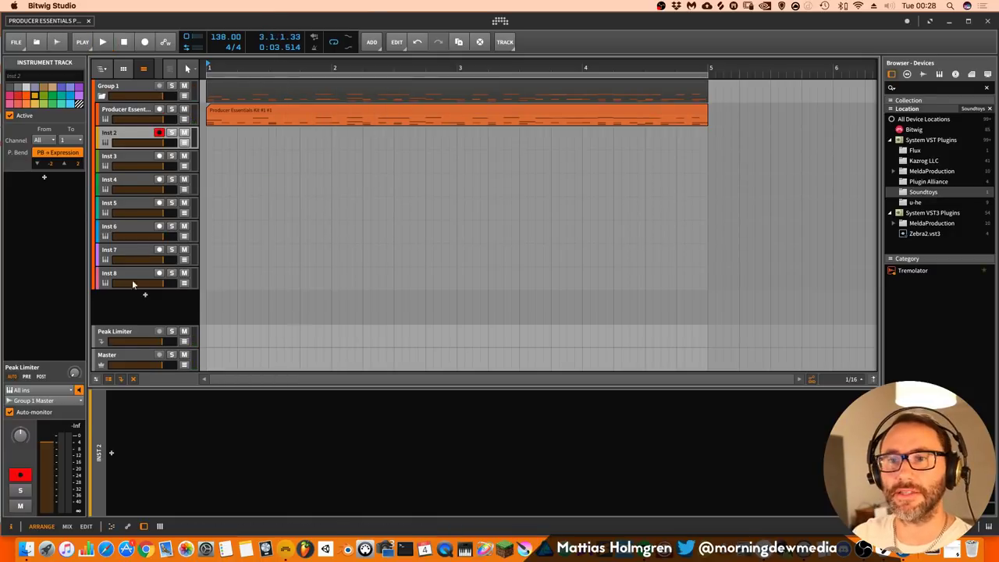
Load the 808 Bass 01 preset from Finder's Sampler preset folder onto the empty Inst 2 track.
{"action": "left_click", "coordinate": [25, 549]}
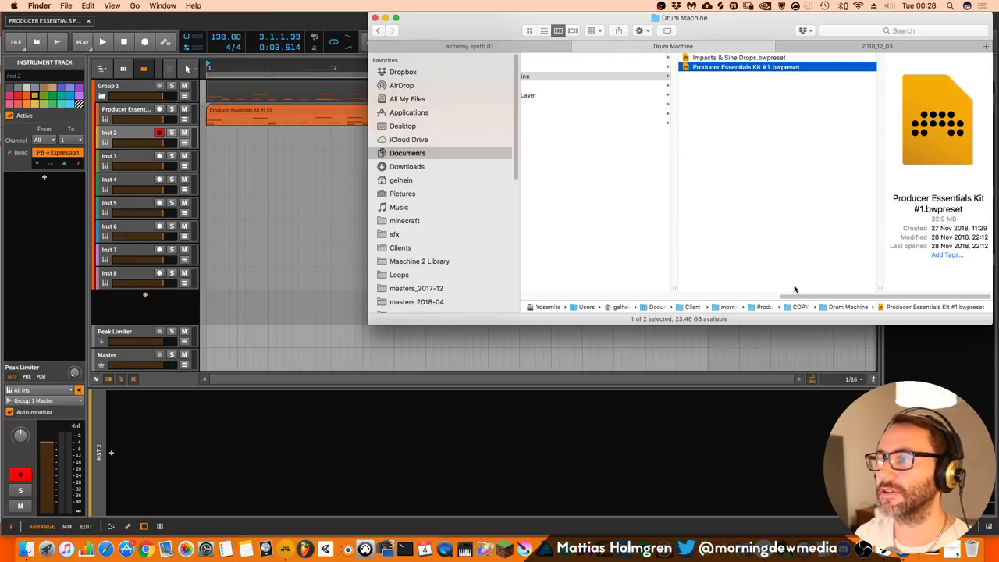
{"action": "scroll", "coordinate": [795, 289], "scroll_direction": "left", "scroll_amount": 3}
{"action": "left_click", "coordinate": [592, 123]}
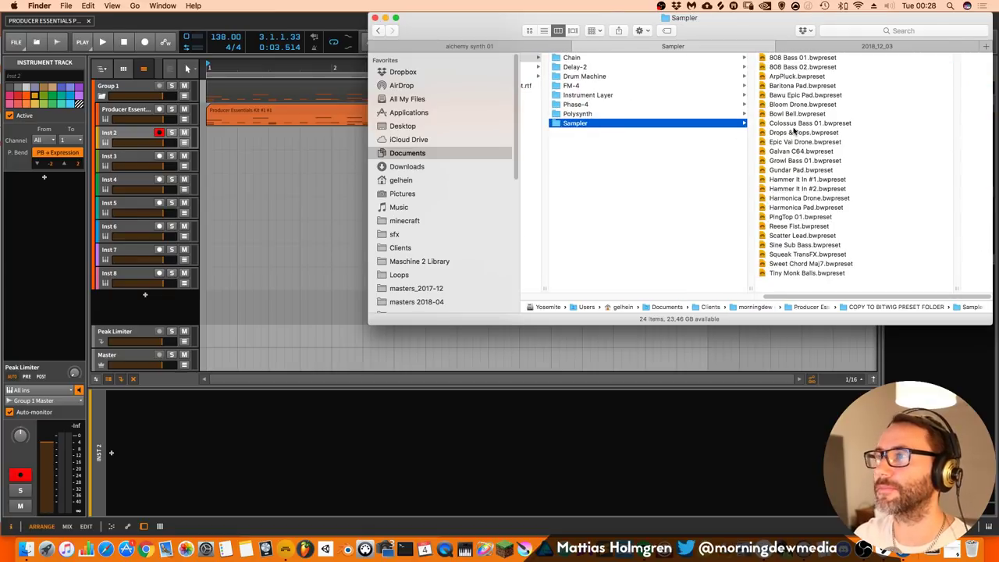
{"action": "left_click", "coordinate": [796, 59]}
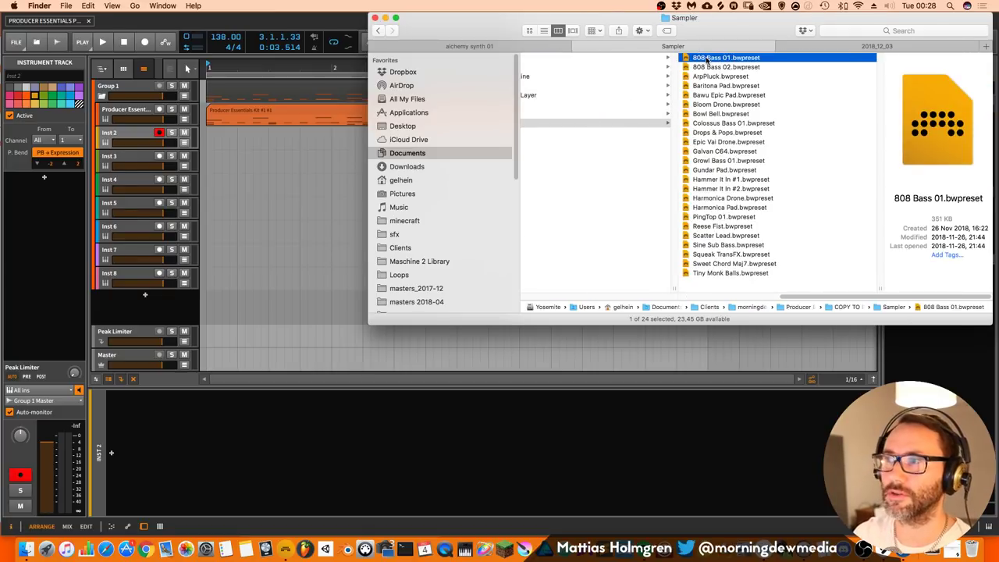
{"action": "left_click_drag", "start_coordinate": [704, 61], "coordinate": [216, 408]}
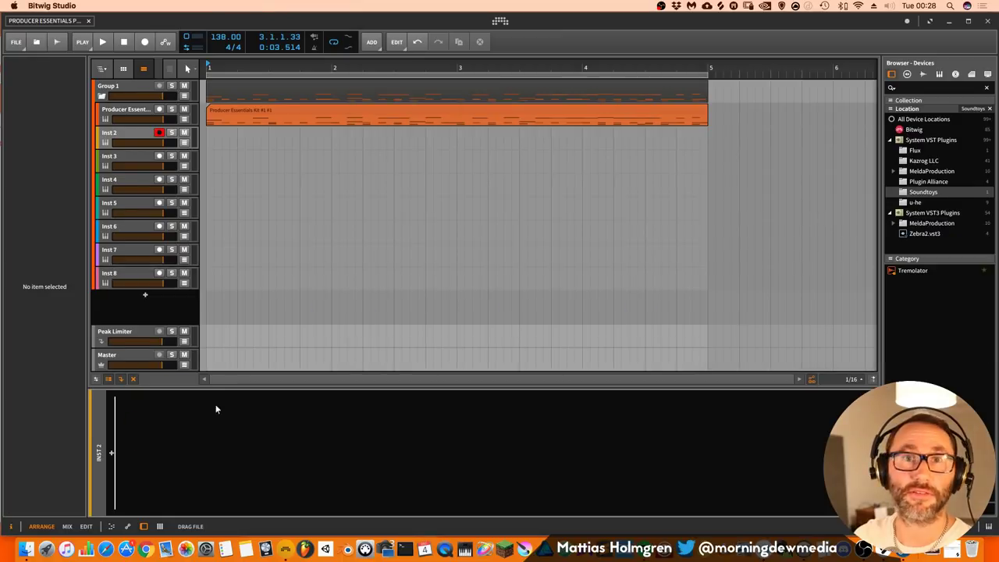
Create a clip at bar one on the 808 Bass 01 track, extend it to four bars and open its notes.
{"action": "double_click", "coordinate": [212, 135]}
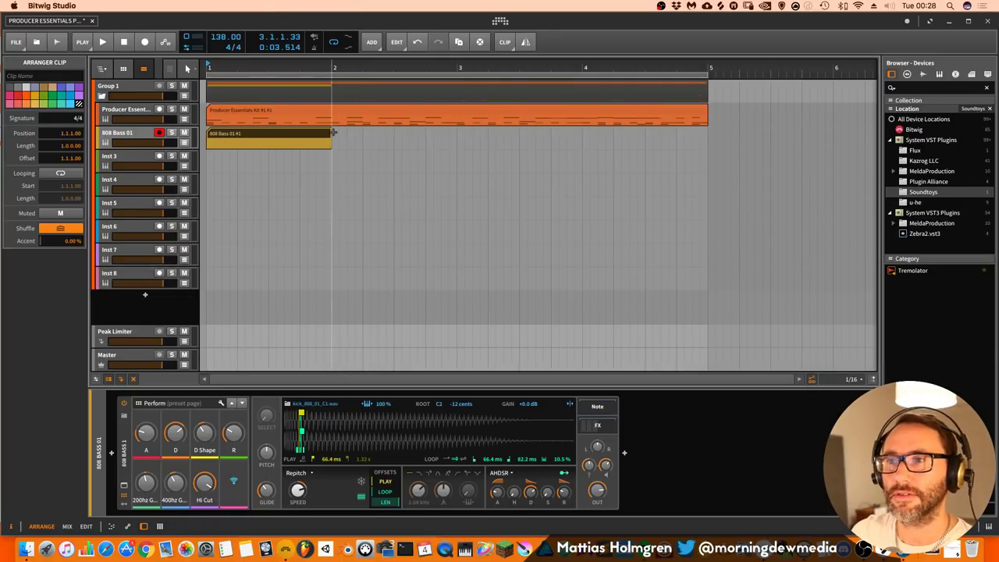
{"action": "left_click_drag", "start_coordinate": [331, 136], "coordinate": [707, 137]}
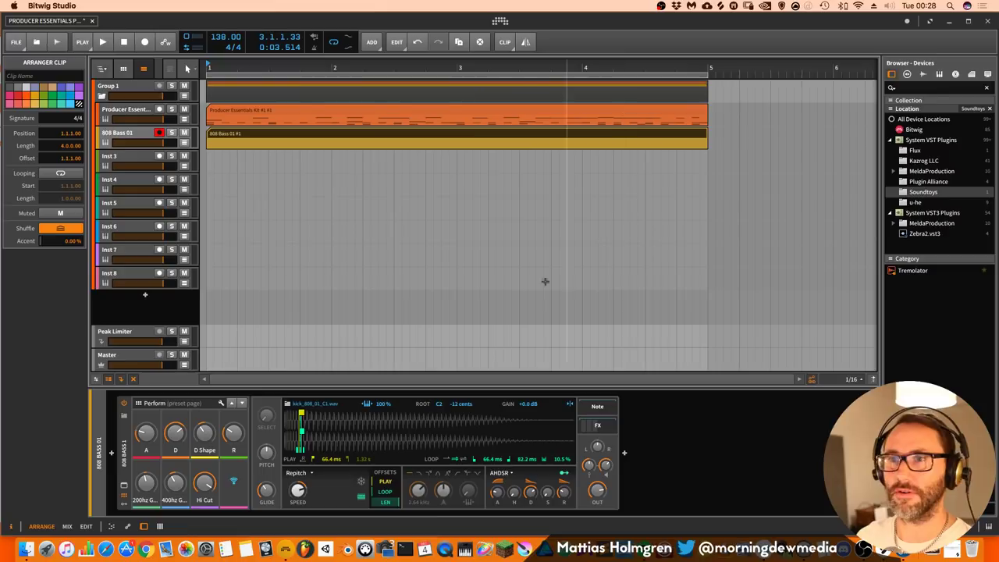
{"action": "double_click", "coordinate": [285, 138]}
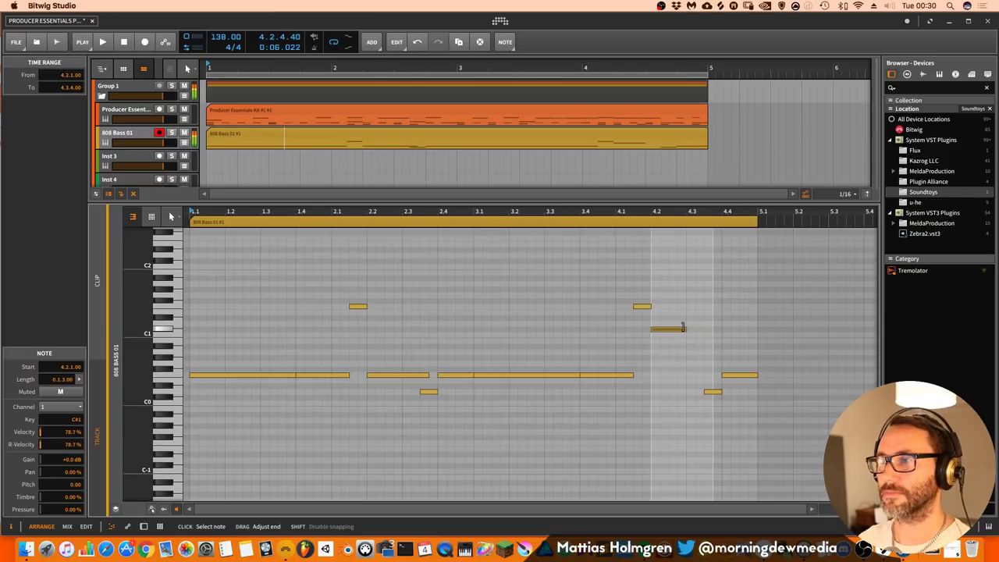
Add an A0 bass note at 4.3 with a length of 0.0.2.00 and play the bass line with the beat.
{"action": "double_click", "coordinate": [688, 377]}
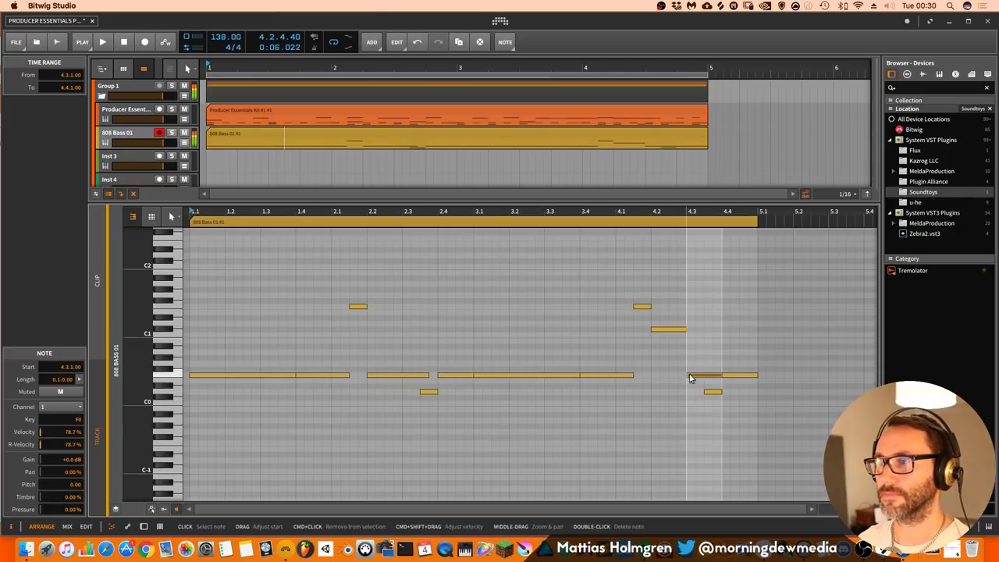
{"action": "left_click_drag", "start_coordinate": [697, 375], "coordinate": [699, 353]}
{"action": "key", "text": "space"}
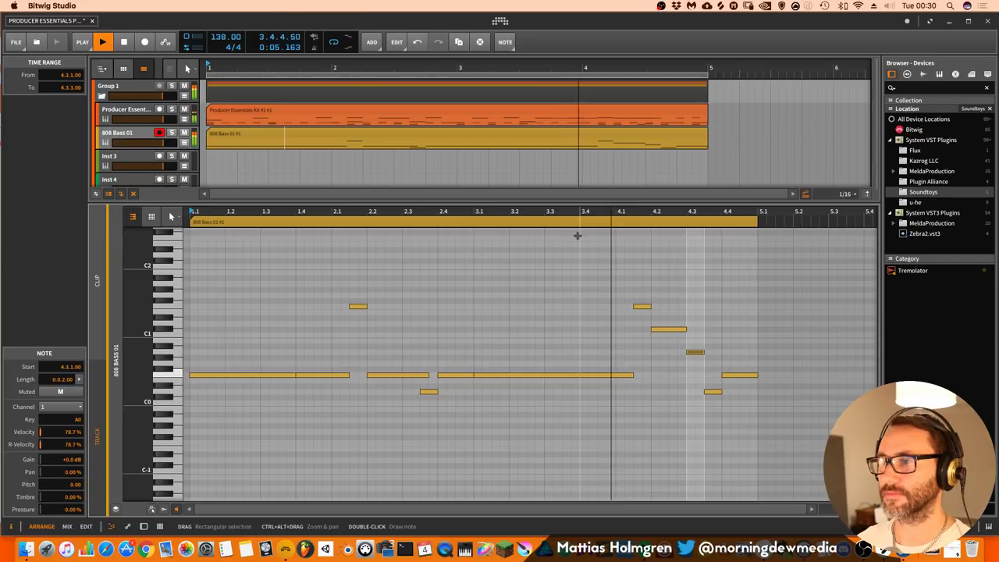
Lower the 808 Bass 01 track's volume in the mixer while the beat plays, and stop playback.
{"action": "key", "text": "Tab"}
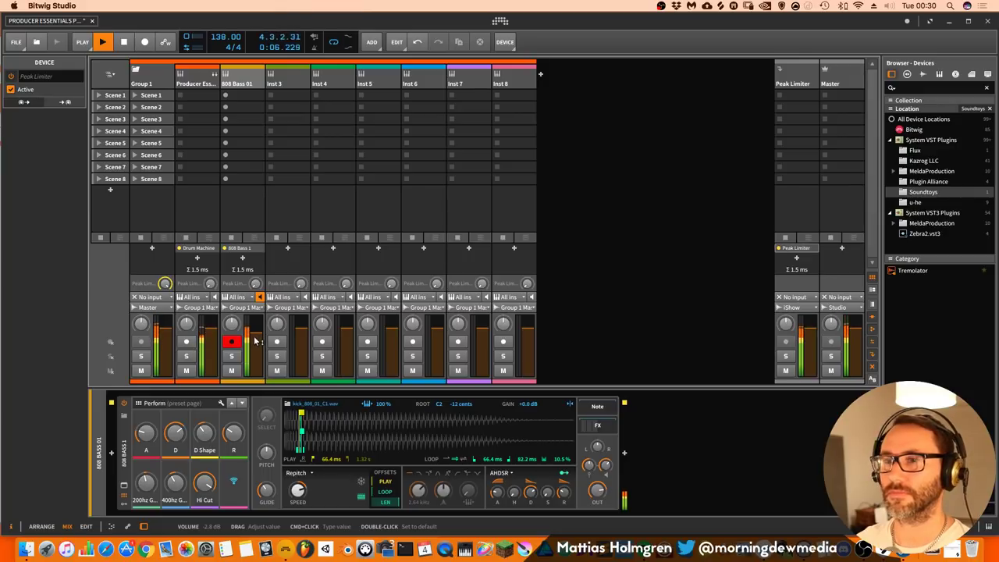
{"action": "key", "text": "Tab"}
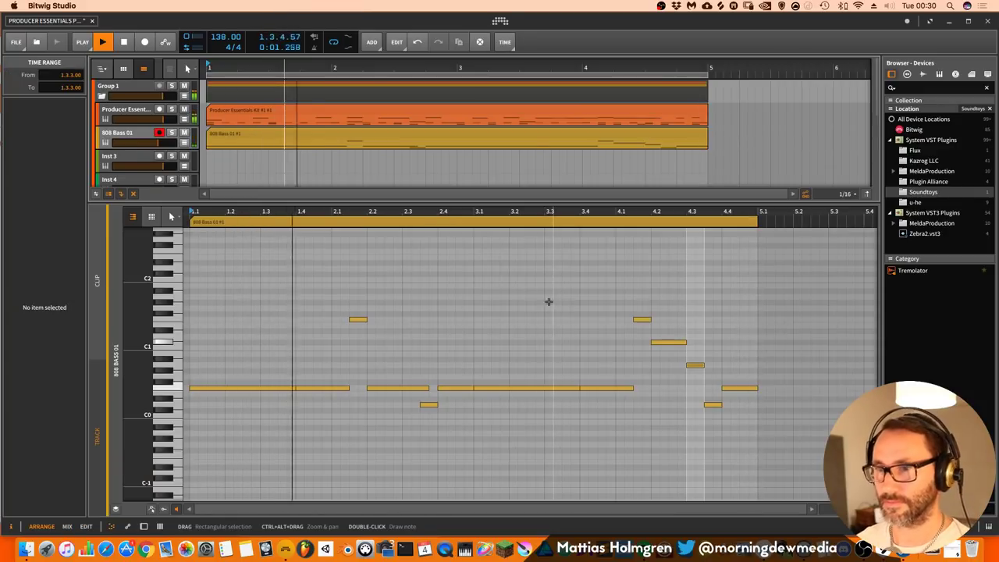
{"action": "key", "text": "space"}
Replace the bass track's 808 Bass 01 device with the 808 Bass 02 preset from Finder and listen to it with the beat.
{"action": "left_click", "coordinate": [29, 548]}
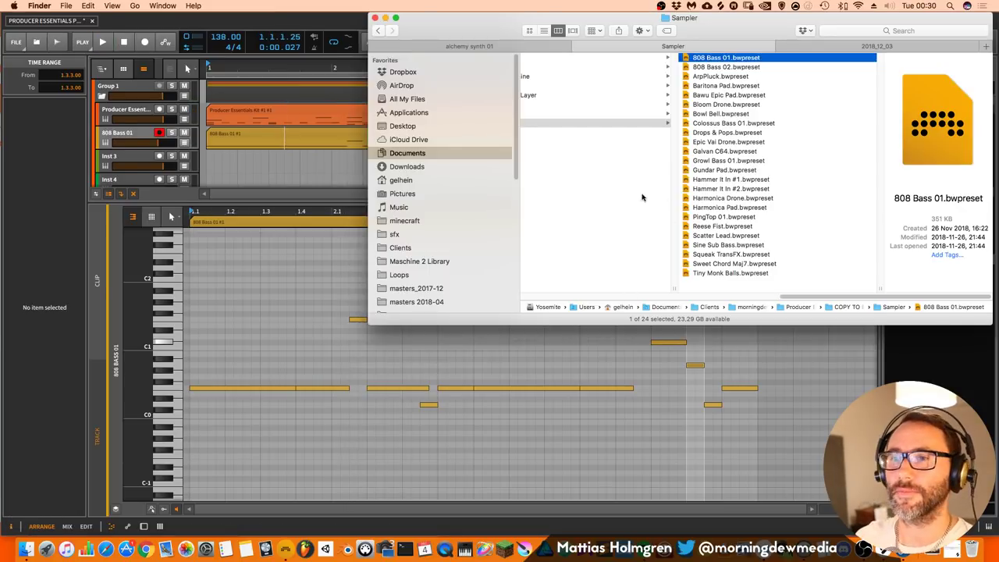
{"action": "left_click", "coordinate": [300, 44]}
{"action": "key", "text": "d"}
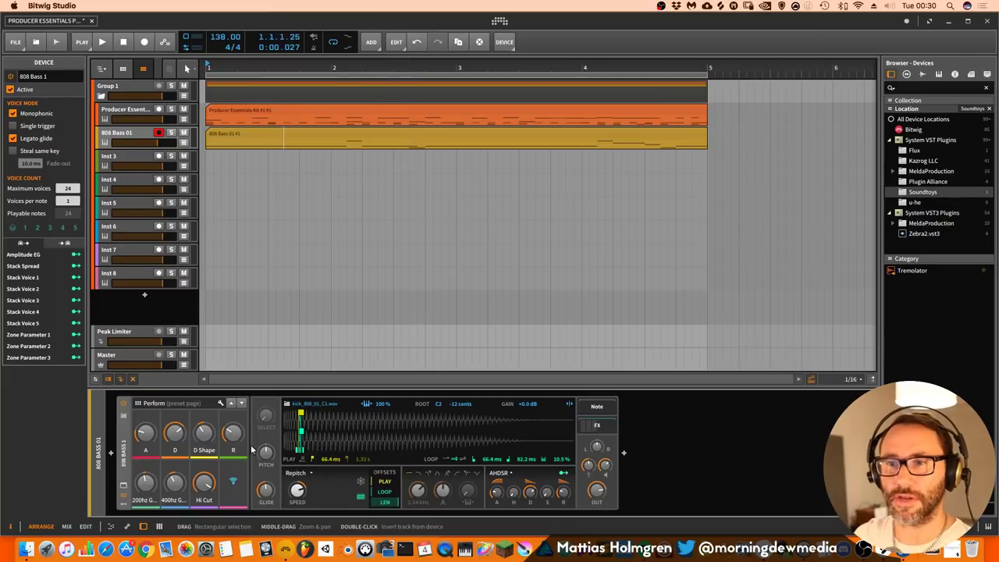
{"action": "left_click", "coordinate": [28, 540]}
{"action": "left_click_drag", "start_coordinate": [741, 69], "coordinate": [121, 406]}
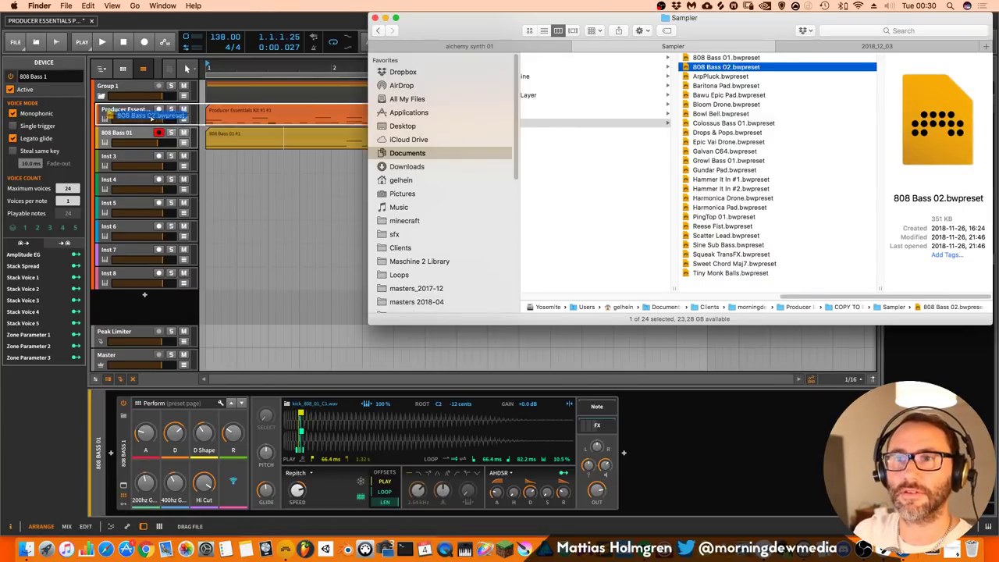
{"action": "left_click", "coordinate": [138, 141]}
{"action": "key", "text": "space"}
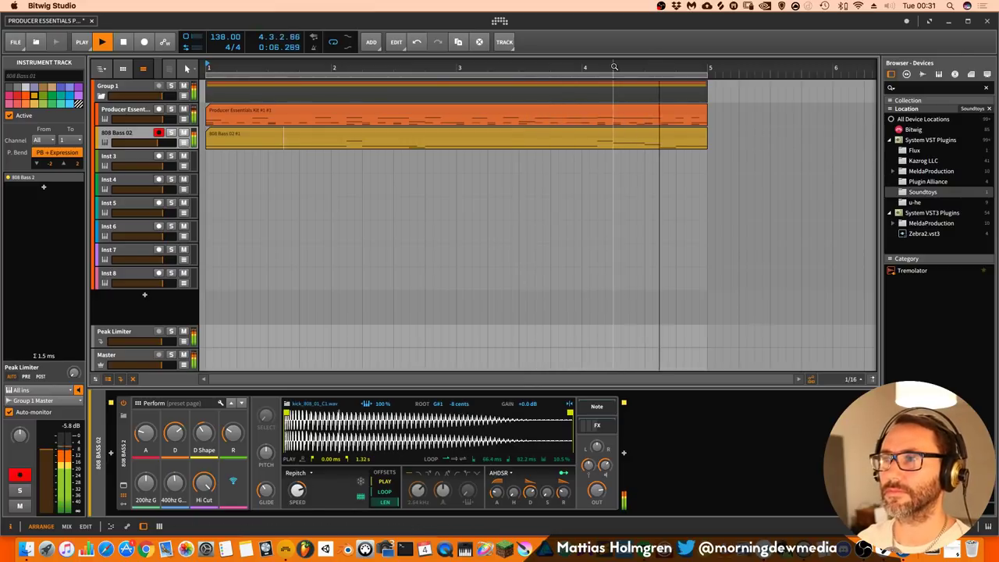
Save the project while the loop plays.
{"action": "left_click_drag", "start_coordinate": [614, 67], "coordinate": [386, 67]}
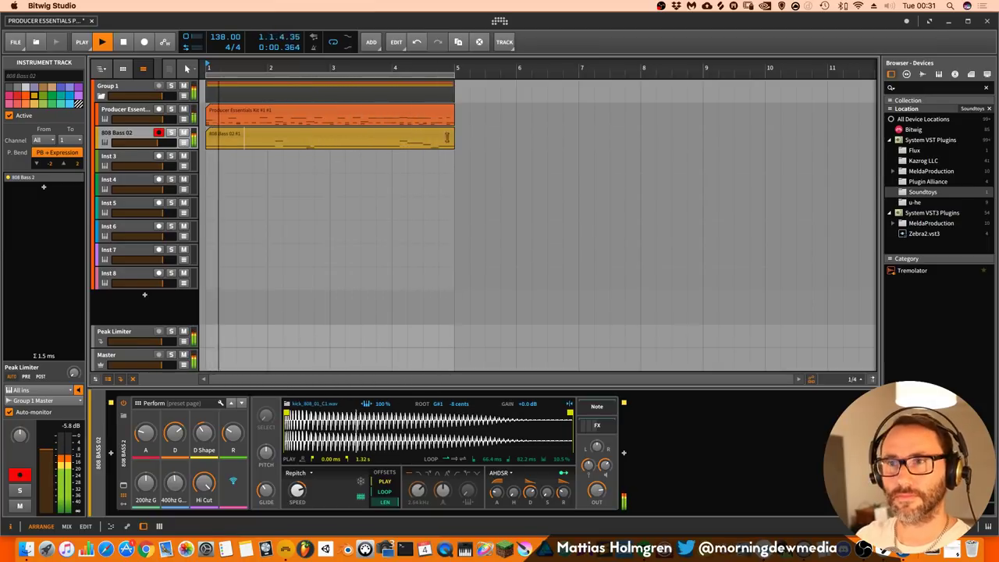
{"action": "left_click_drag", "start_coordinate": [409, 68], "coordinate": [512, 95]}
{"action": "key", "text": "super+s"}
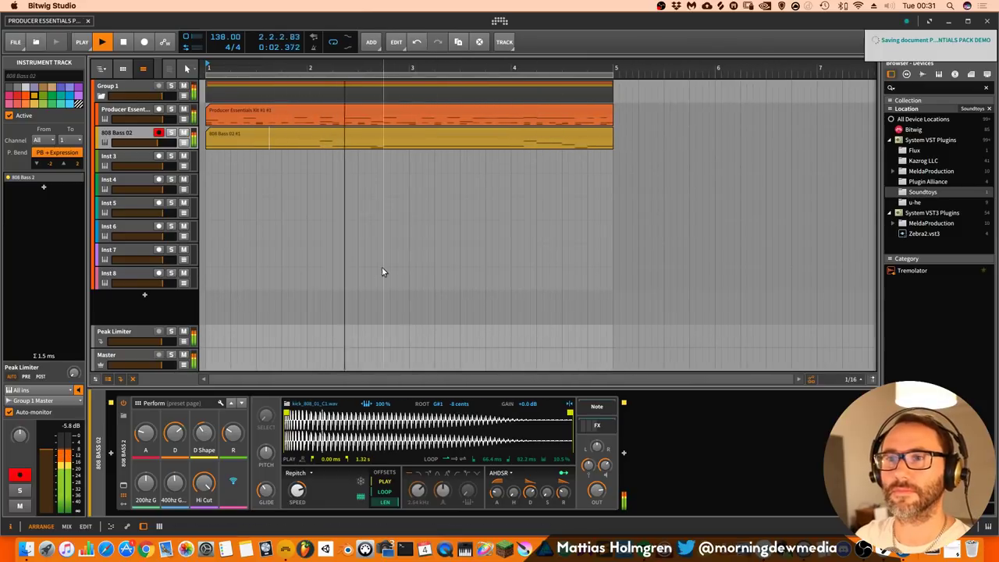
Copy the Peak Limiter device from the effect track to the Master track in the mixer.
{"action": "key", "text": "alt+2"}
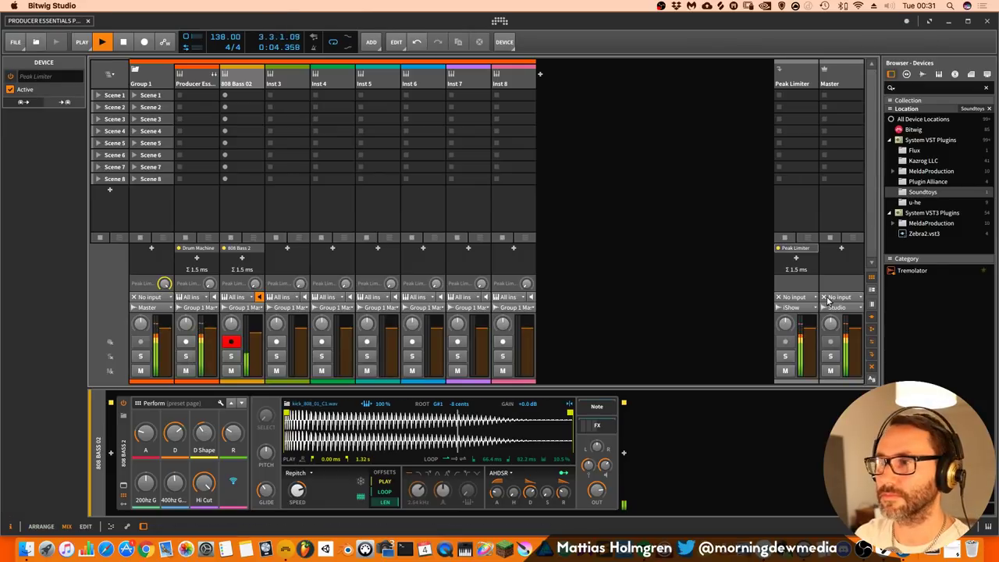
{"action": "left_click_drag", "start_coordinate": [807, 250], "coordinate": [842, 248]}
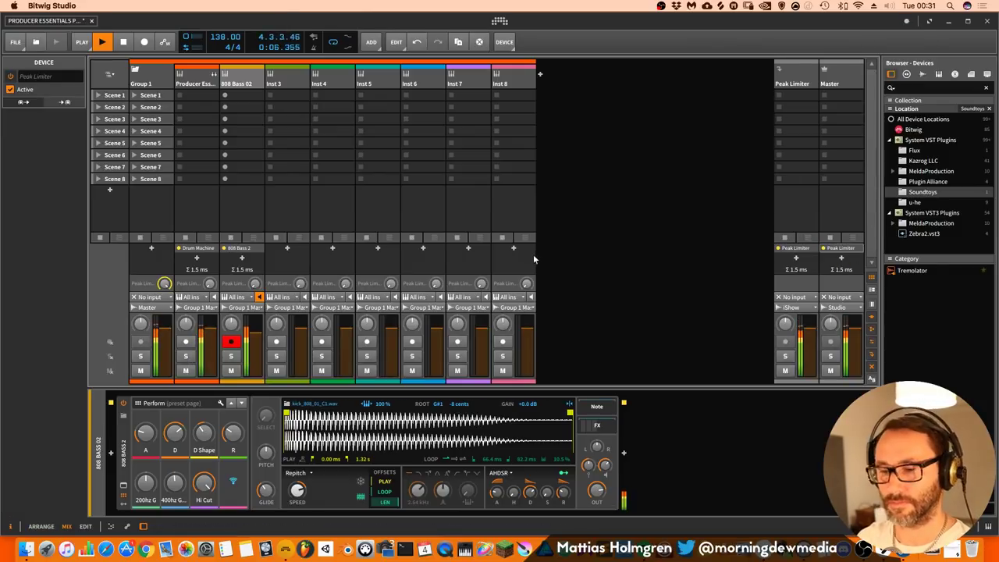
{"action": "key", "text": "alt+1"}
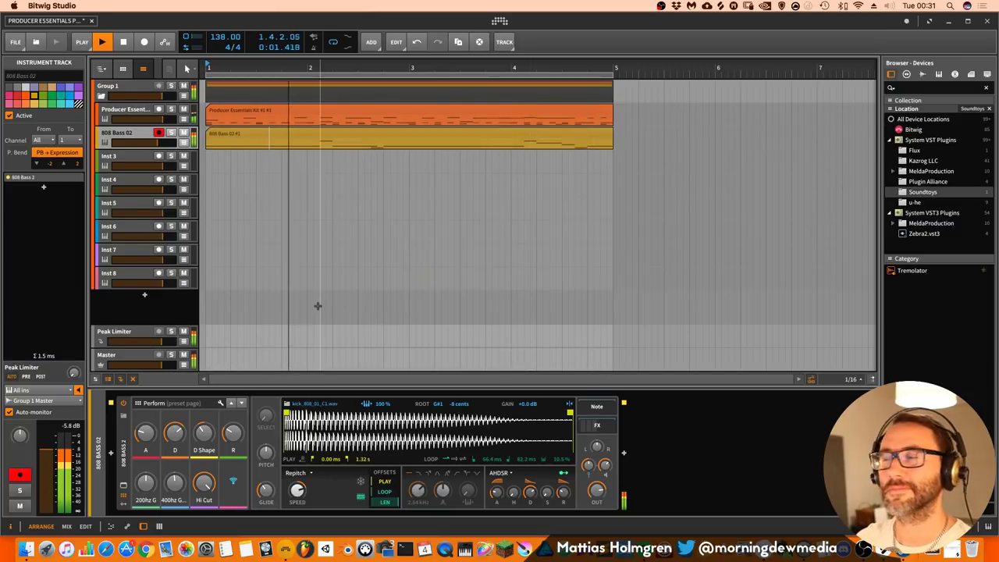
Load the ArpPluck preset from Finder's Sampler folder onto the Inst 3 track.
{"action": "left_click_drag", "start_coordinate": [479, 69], "coordinate": [479, 110]}
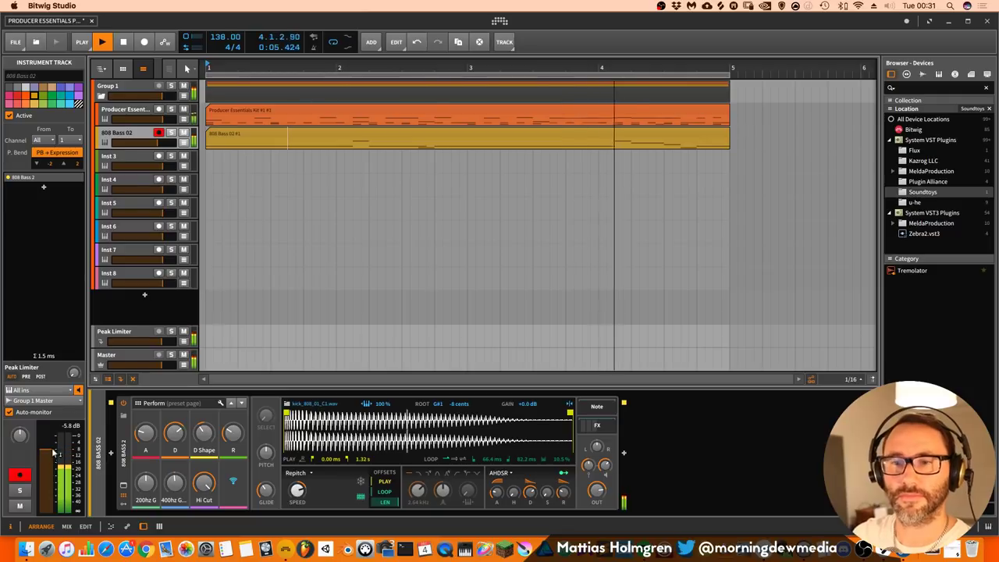
{"action": "left_click", "coordinate": [26, 550]}
{"action": "left_click_drag", "start_coordinate": [721, 76], "coordinate": [144, 164]}
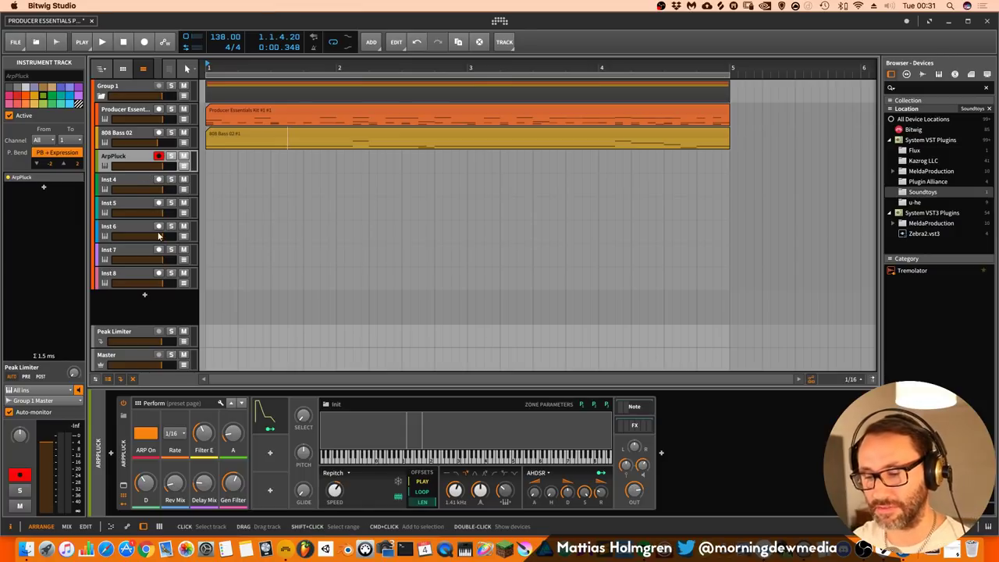
Try varying ArpPluck's Filter E control while the loop plays.
{"action": "key", "text": "space"}
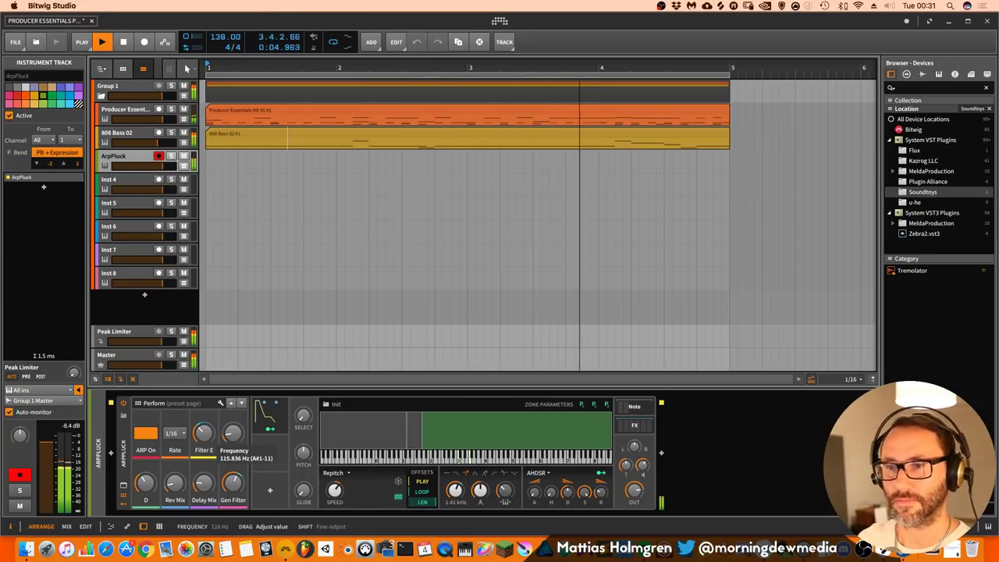
{"action": "mouse_move", "coordinate": [203, 434]}
{"action": "left_mouse_down"}
{"action": "mouse_move", "coordinate": [203, 402]}
{"action": "mouse_move", "coordinate": [203, 435]}
{"action": "mouse_move", "coordinate": [203, 422]}
{"action": "left_mouse_up"}
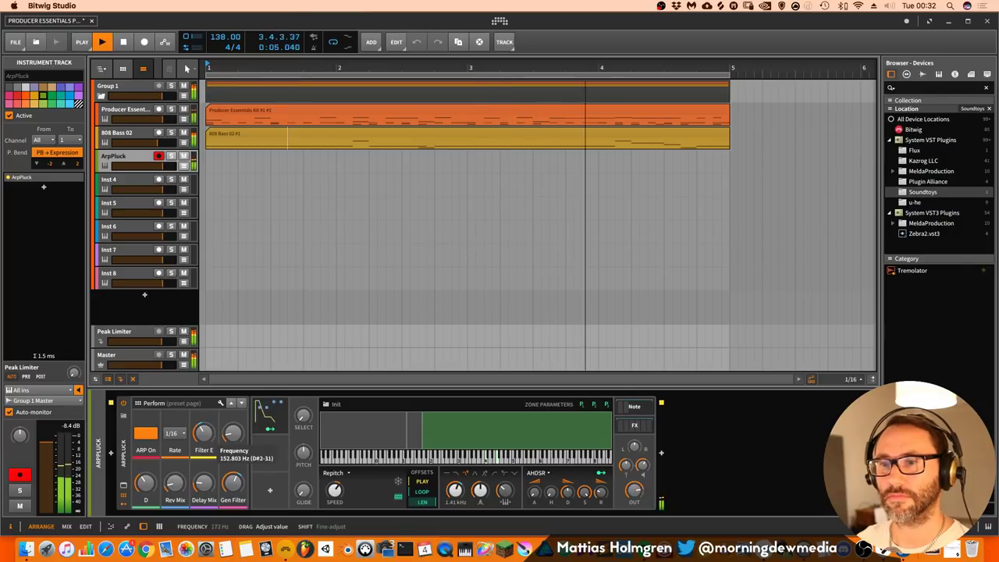
{"action": "left_click_drag", "start_coordinate": [203, 428], "coordinate": [203, 424]}
{"action": "key", "text": "space"}
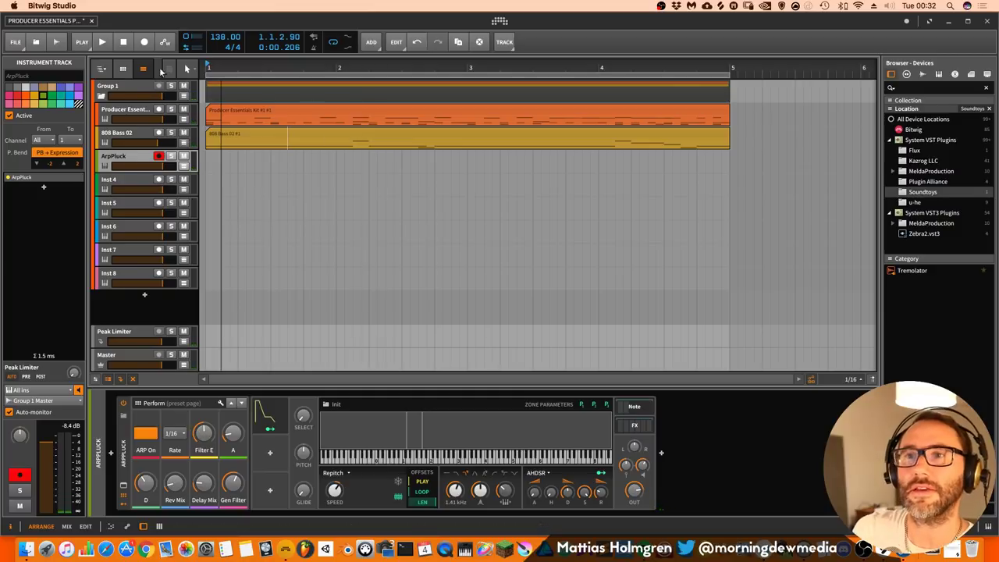
Record a four-bar ArpPluck part with automation of its Filter E control, and listen back to it.
{"action": "left_click", "coordinate": [102, 43]}
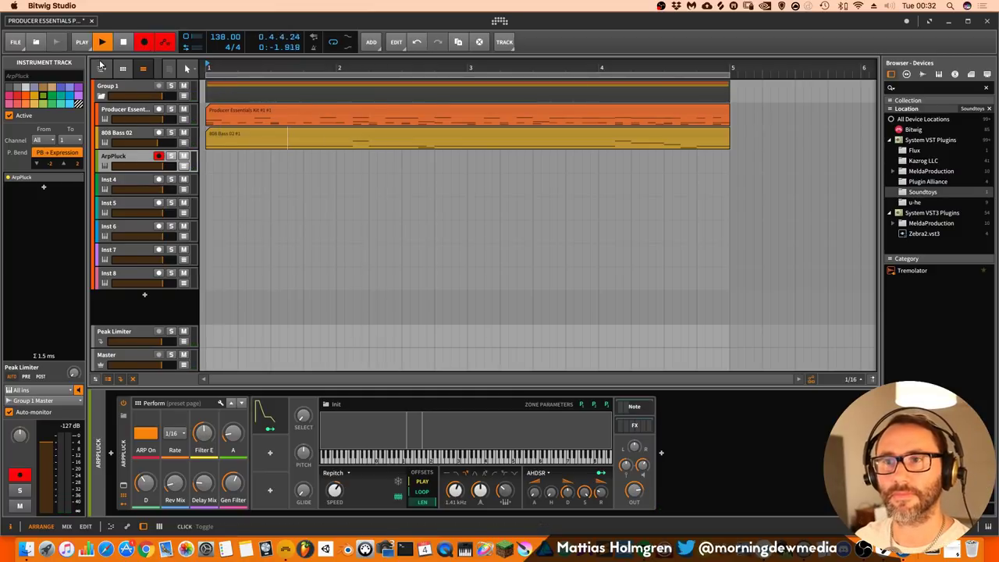
{"action": "mouse_move", "coordinate": [205, 434]}
{"action": "left_mouse_down"}
{"action": "mouse_move", "coordinate": [203, 419]}
{"action": "mouse_move", "coordinate": [203, 437]}
{"action": "mouse_move", "coordinate": [233, 432]}
{"action": "mouse_move", "coordinate": [201, 434]}
{"action": "left_mouse_up"}
{"action": "key", "text": "space"}
{"action": "key", "text": "space"}
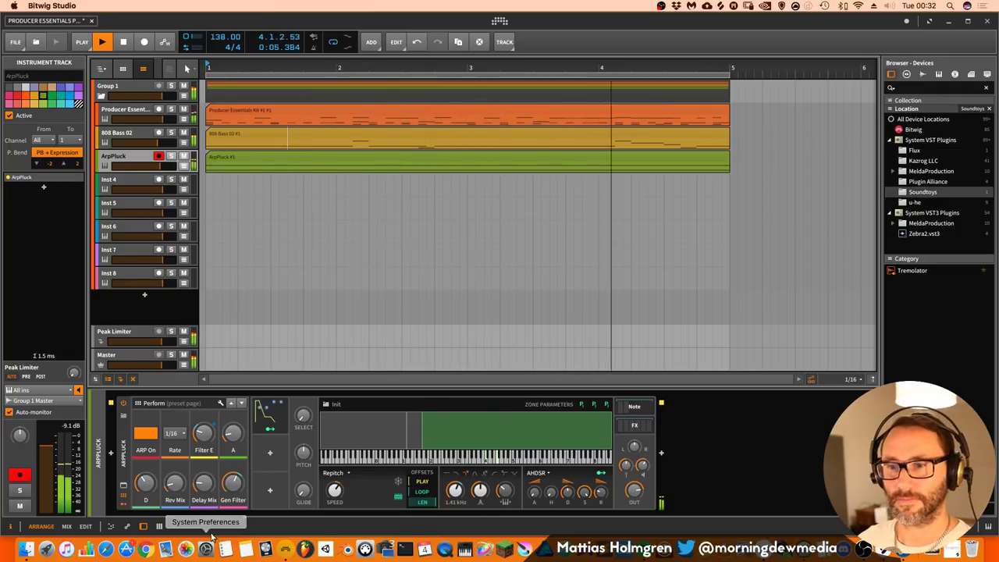
{"action": "key", "text": "space"}
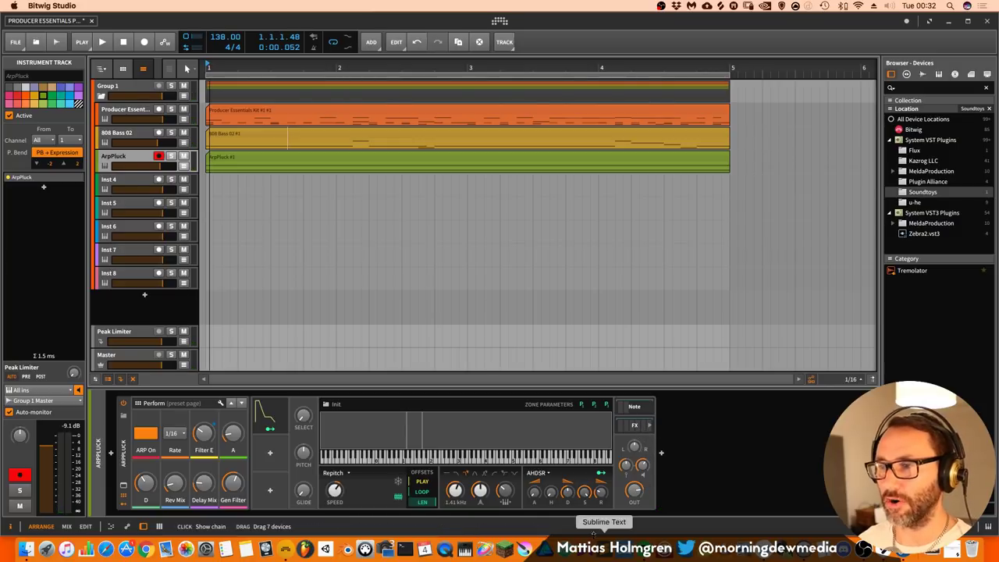
Open ArpPluck's FX chain and set the first EQ-5 band's frequency to 81.4 Hz while the loop plays.
{"action": "left_click", "coordinate": [634, 426]}
{"action": "left_click_drag", "start_coordinate": [381, 514], "coordinate": [332, 509]}
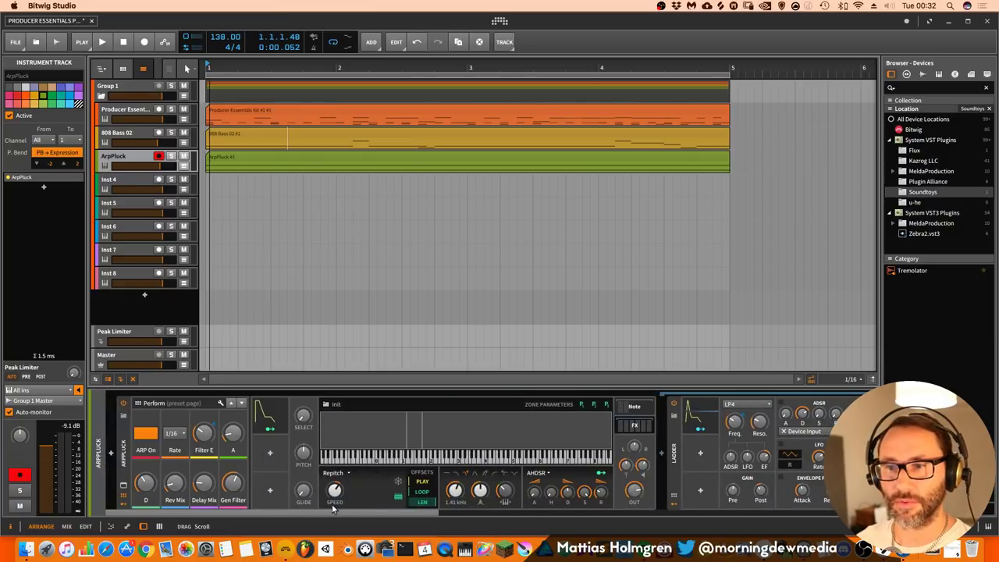
{"action": "left_click_drag", "start_coordinate": [332, 509], "coordinate": [737, 495]}
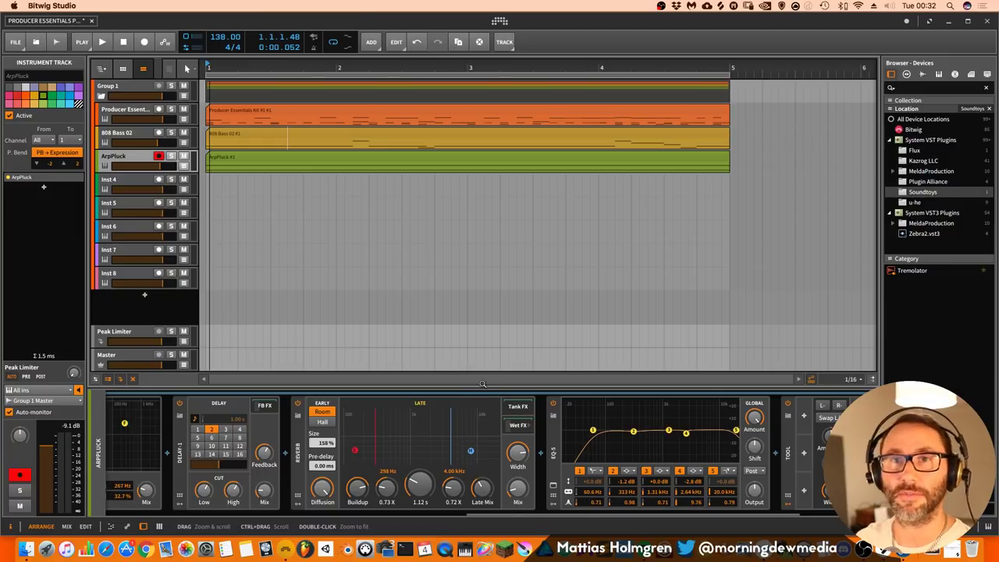
{"action": "key", "text": "space"}
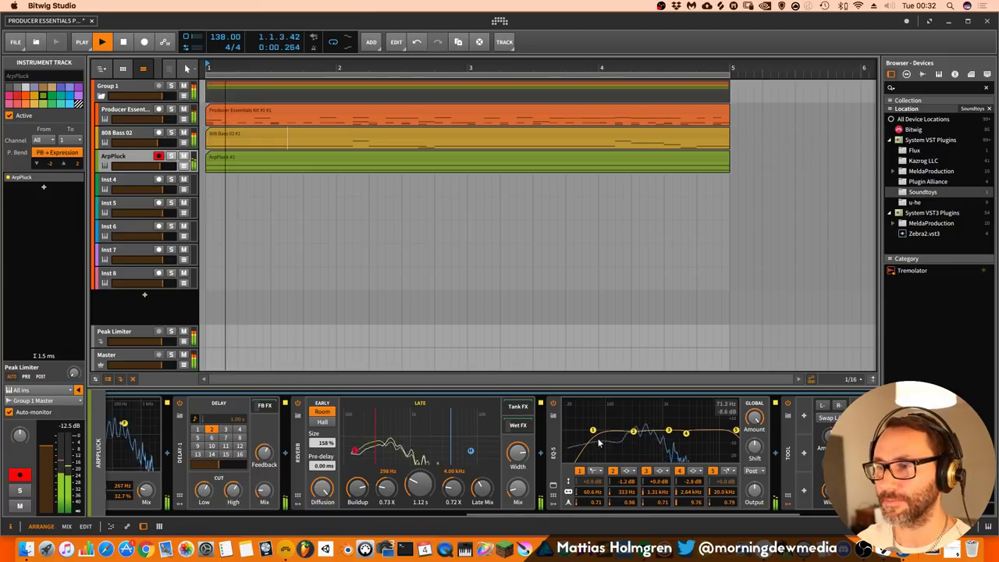
{"action": "left_click_drag", "start_coordinate": [593, 493], "coordinate": [592, 497]}
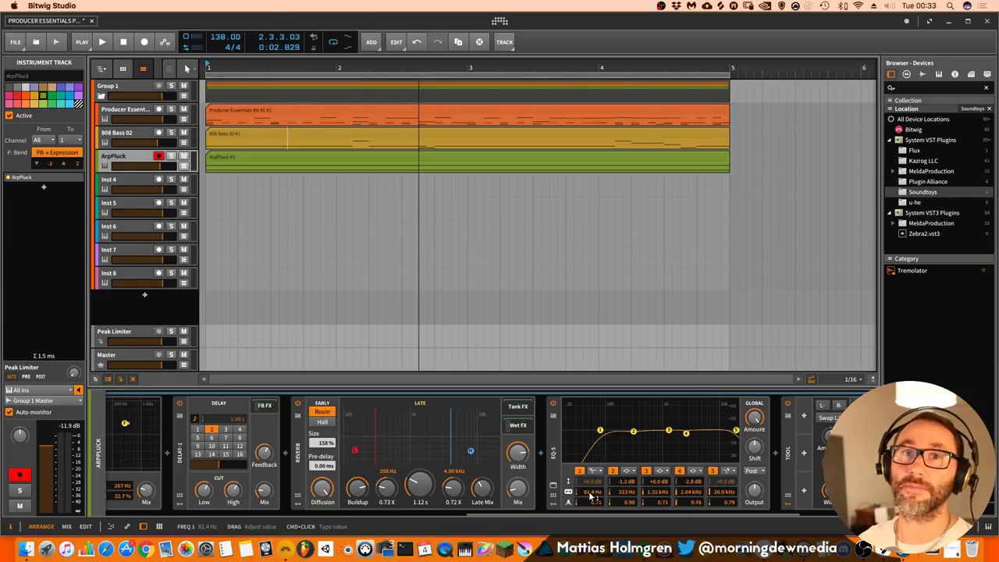
Raise ArpPluck's first EQ-5 band to about 160 Hz and lower the track's volume to about -8.9 dB during playback.
{"action": "key", "text": "space"}
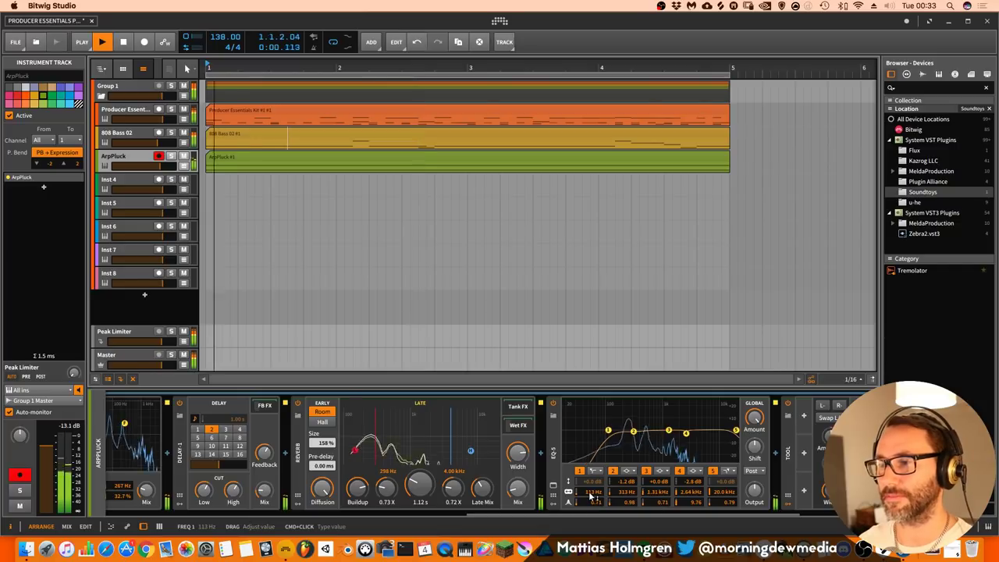
{"action": "left_click_drag", "start_coordinate": [593, 493], "coordinate": [592, 474]}
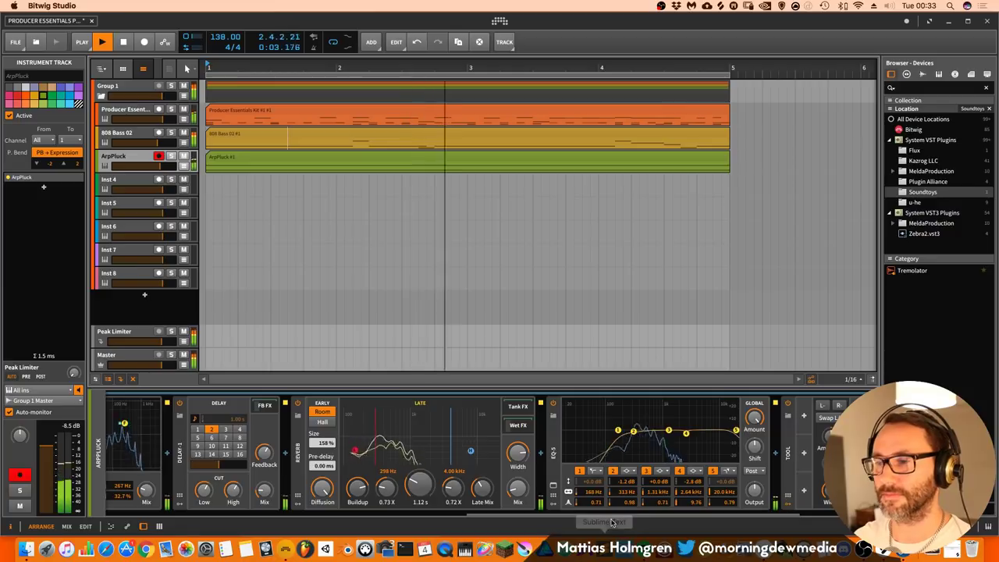
{"action": "left_click_drag", "start_coordinate": [578, 515], "coordinate": [215, 508]}
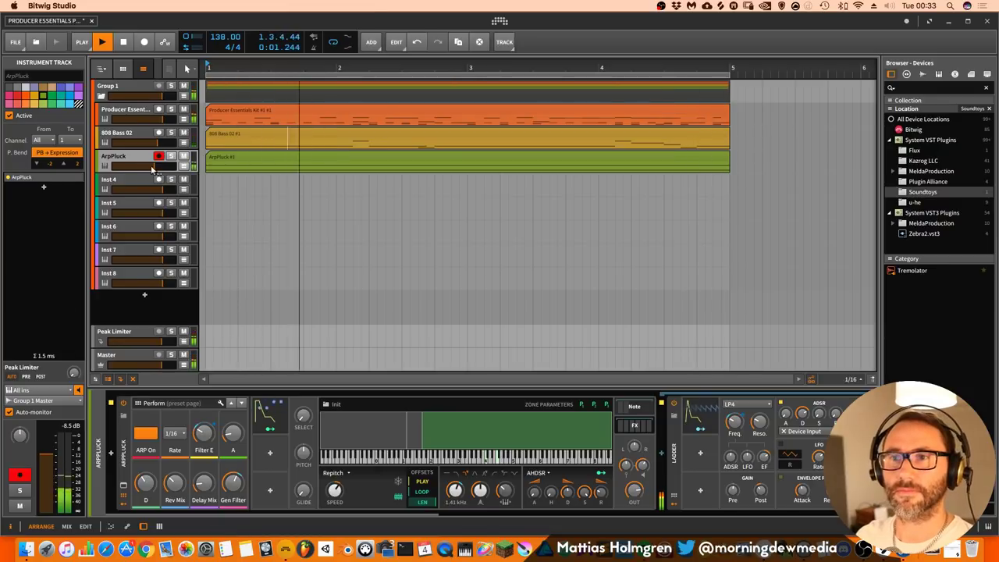
{"action": "left_click_drag", "start_coordinate": [152, 169], "coordinate": [151, 169]}
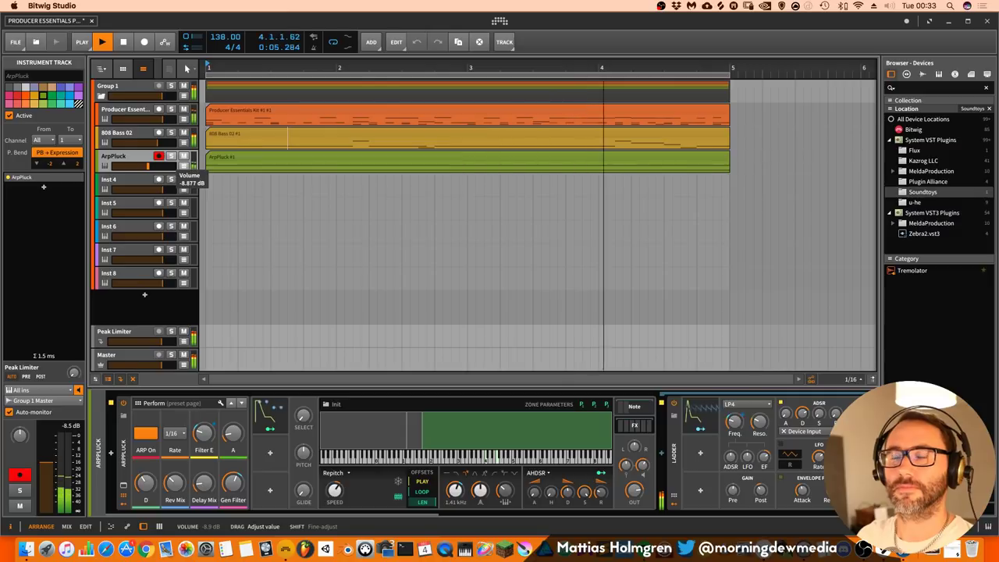
{"action": "key", "text": "space"}
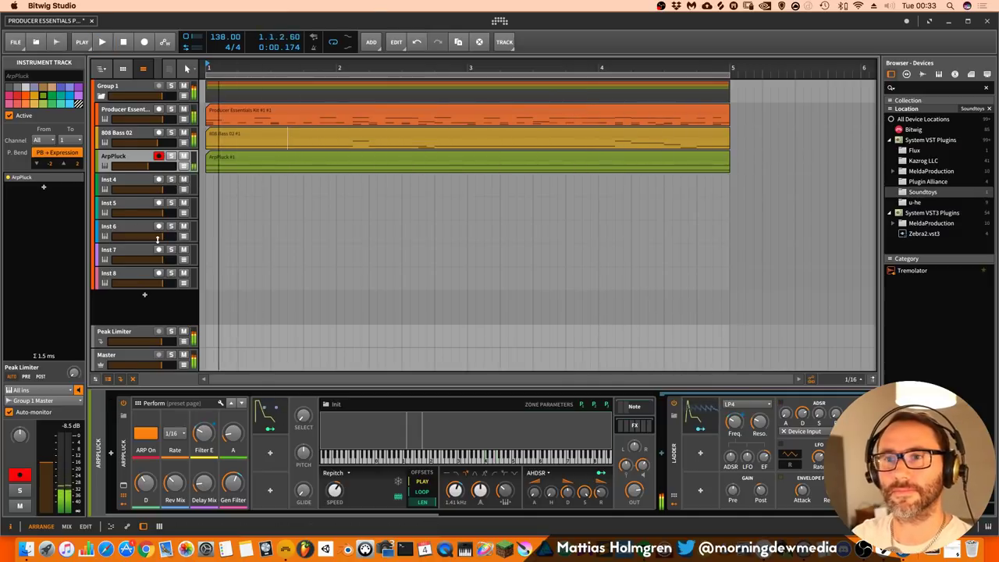
Load the Bawu Epic Pad preset from Finder's Sampler folder onto the Inst 4 track.
{"action": "left_click", "coordinate": [25, 551]}
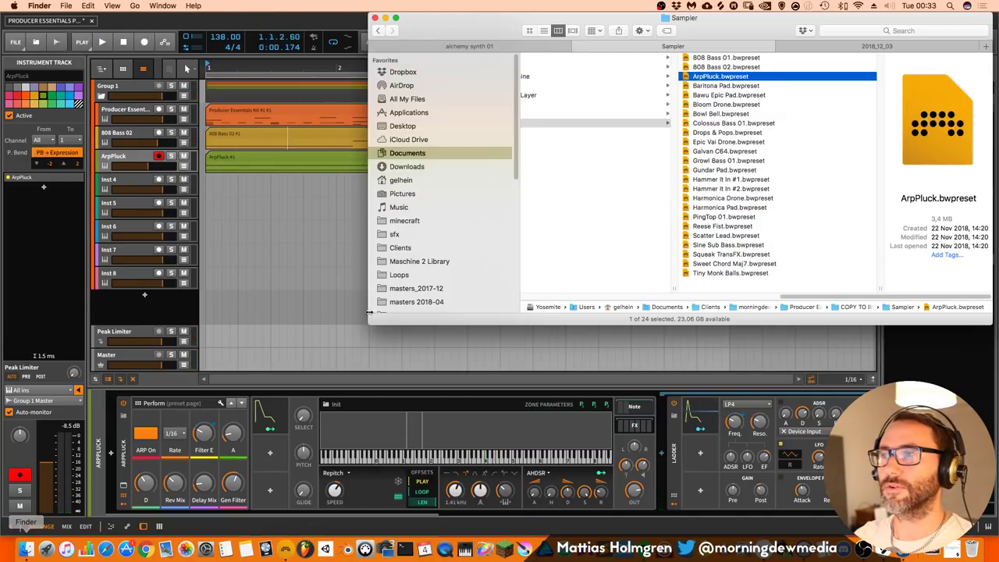
{"action": "left_click", "coordinate": [721, 114]}
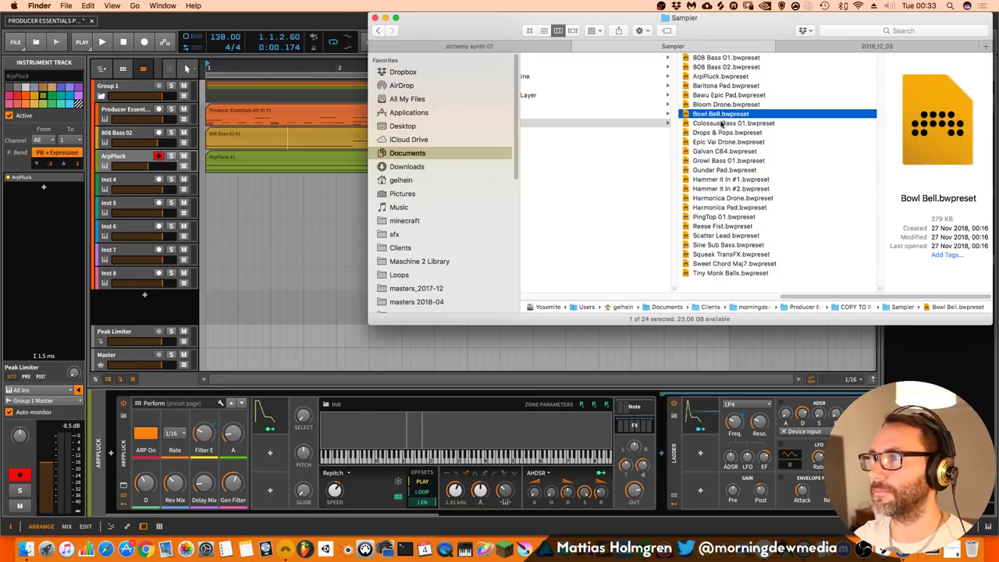
{"action": "left_click", "coordinate": [725, 96]}
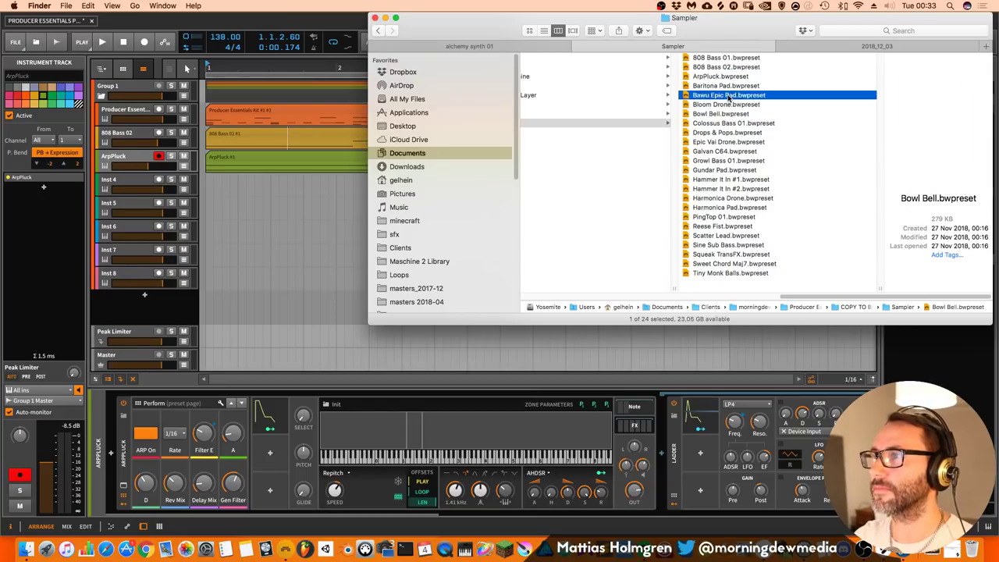
{"action": "left_click_drag", "start_coordinate": [345, 185], "coordinate": [125, 184]}
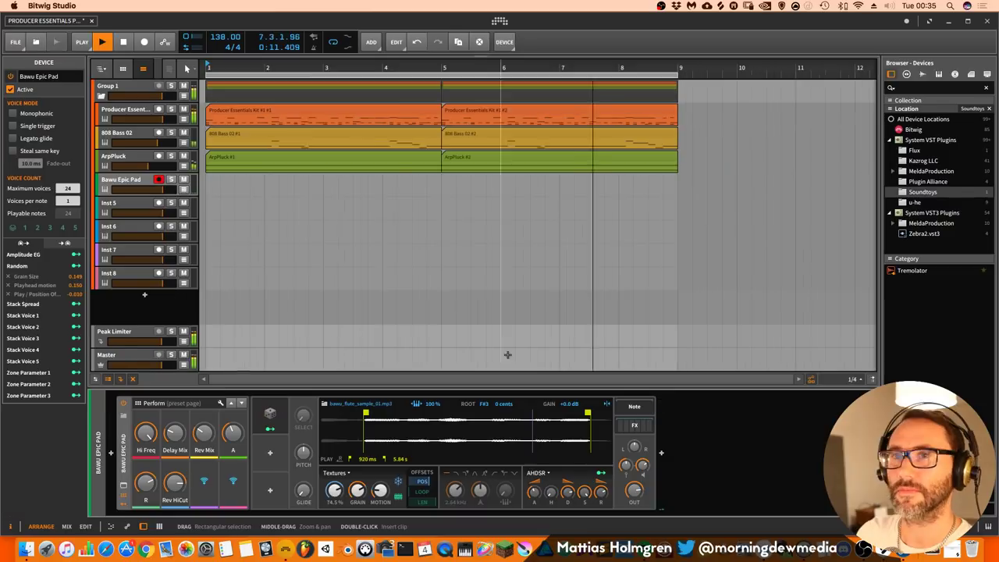
Record an eight-bar Bawu Epic Pad part over the loop.
{"action": "left_click", "coordinate": [144, 44]}
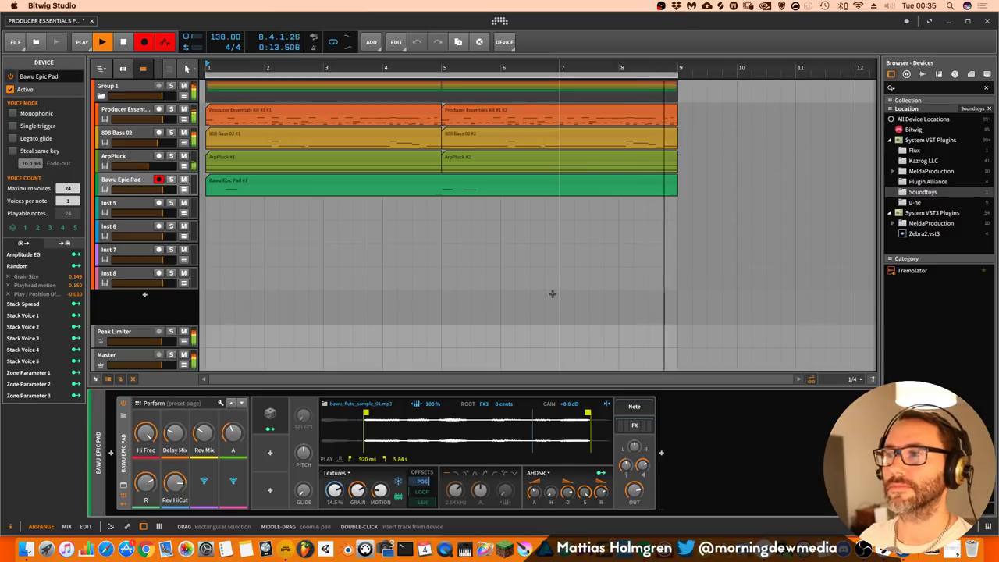
{"action": "key", "text": "space"}
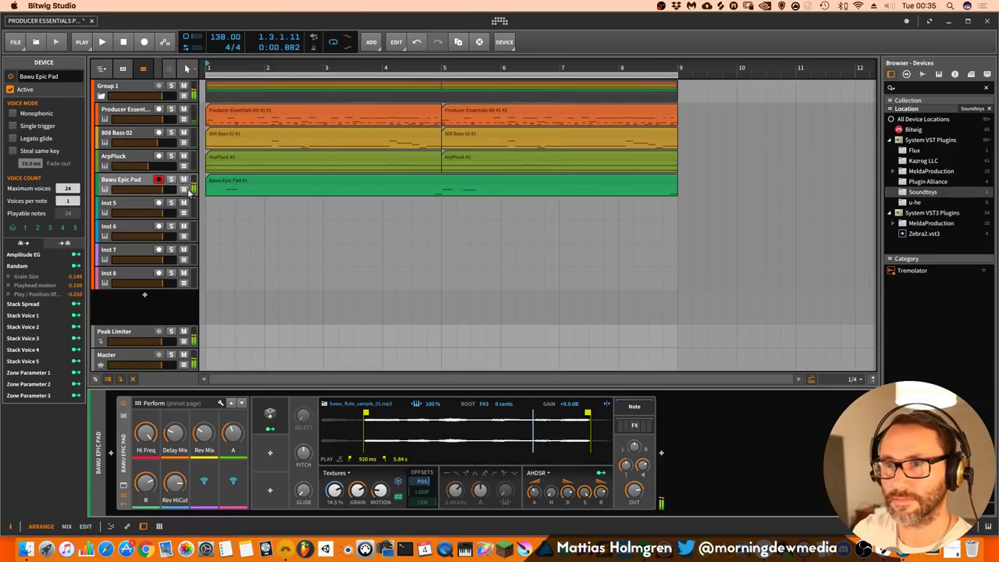
Open the Bawu Epic Pad clip and draw a one-beat D#5 note at its start.
{"action": "double_click", "coordinate": [226, 184]}
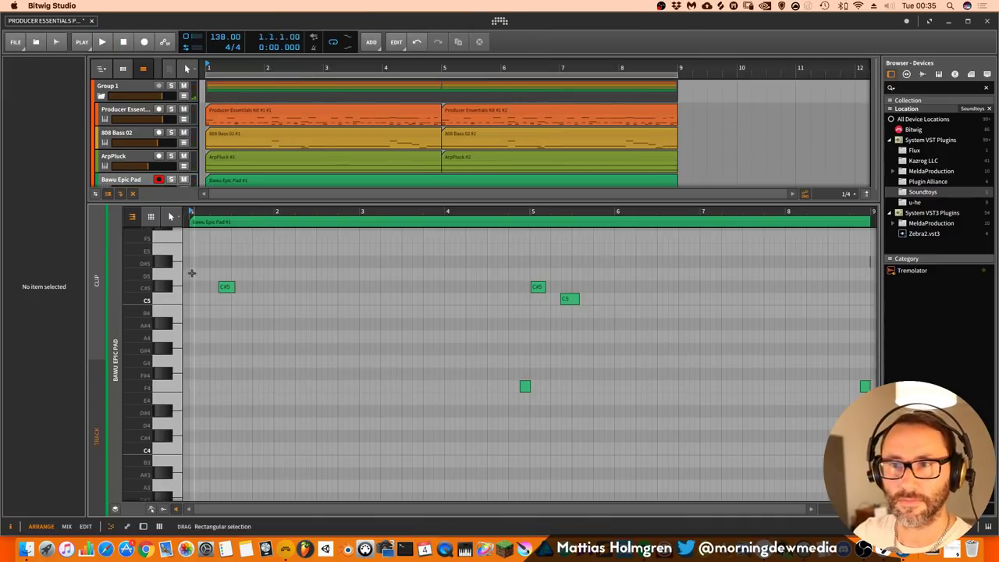
{"action": "double_click", "coordinate": [192, 271]}
{"action": "key", "text": "space"}
{"action": "left_click_drag", "start_coordinate": [193, 266], "coordinate": [212, 261]}
{"action": "key", "text": "space"}
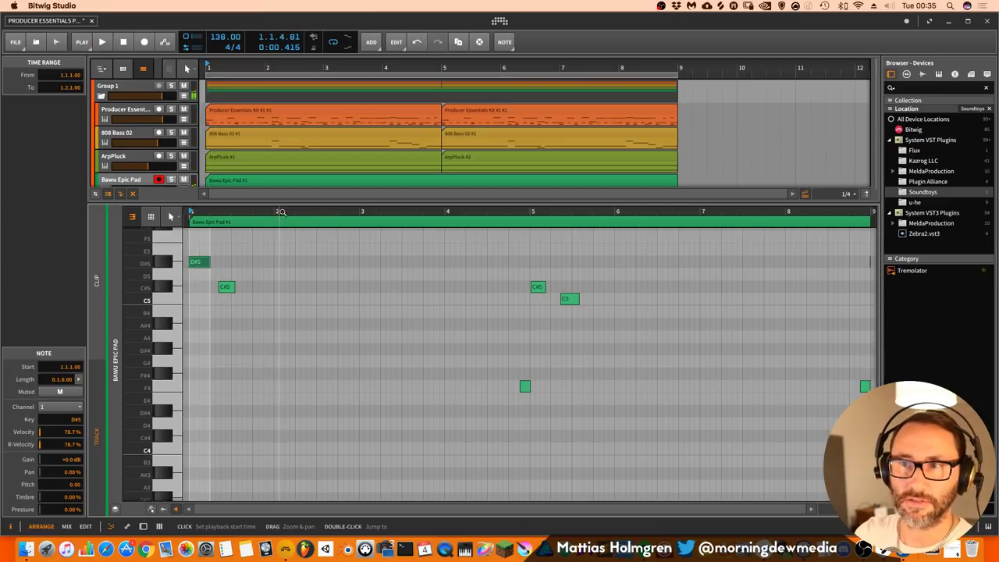
{"action": "left_click_drag", "start_coordinate": [280, 211], "coordinate": [313, 227]}
{"action": "left_click_drag", "start_coordinate": [218, 261], "coordinate": [223, 262]}
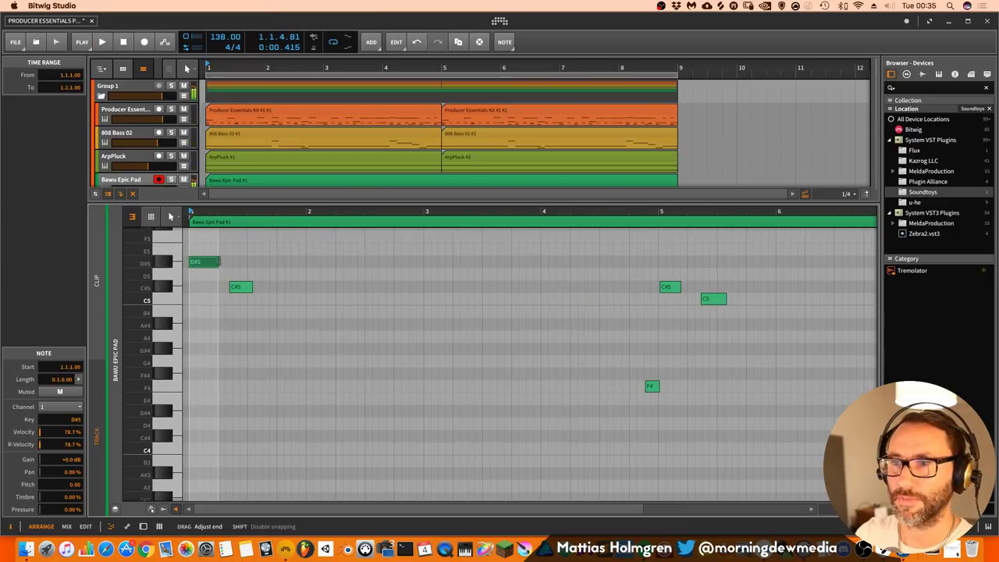
{"action": "key", "text": "Tab"}
{"action": "key", "text": "Tab"}
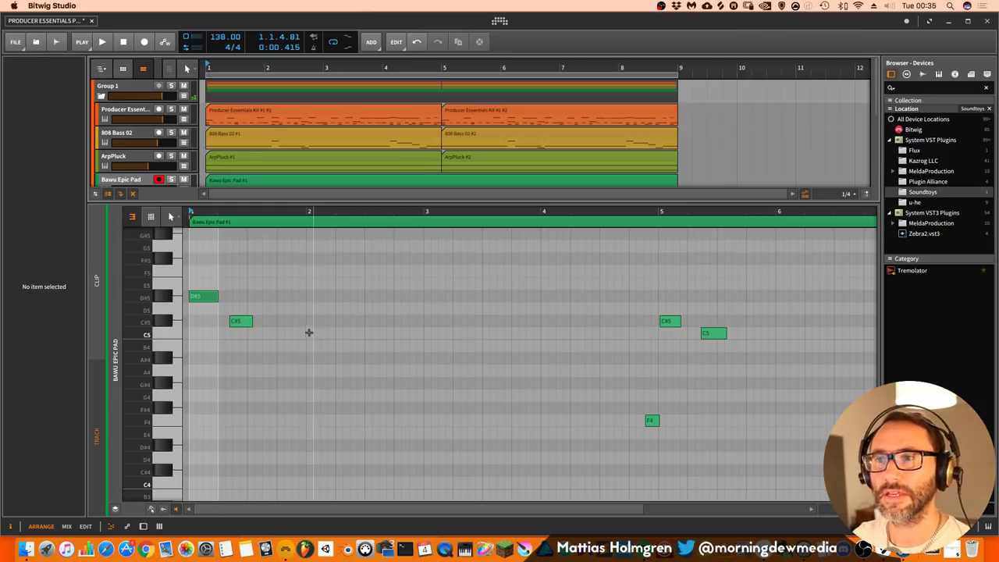
{"action": "key", "text": "d"}
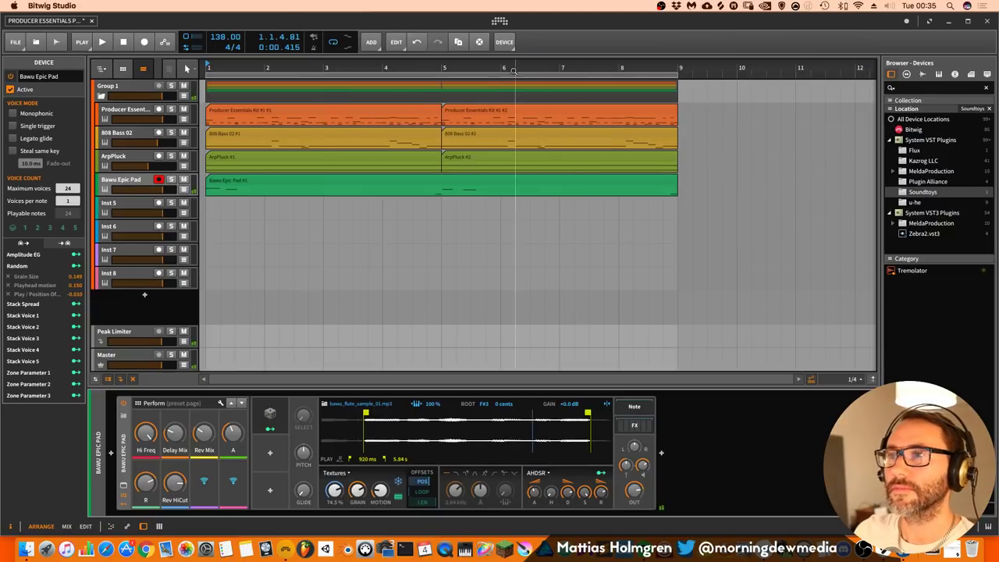
{"action": "key", "text": "space"}
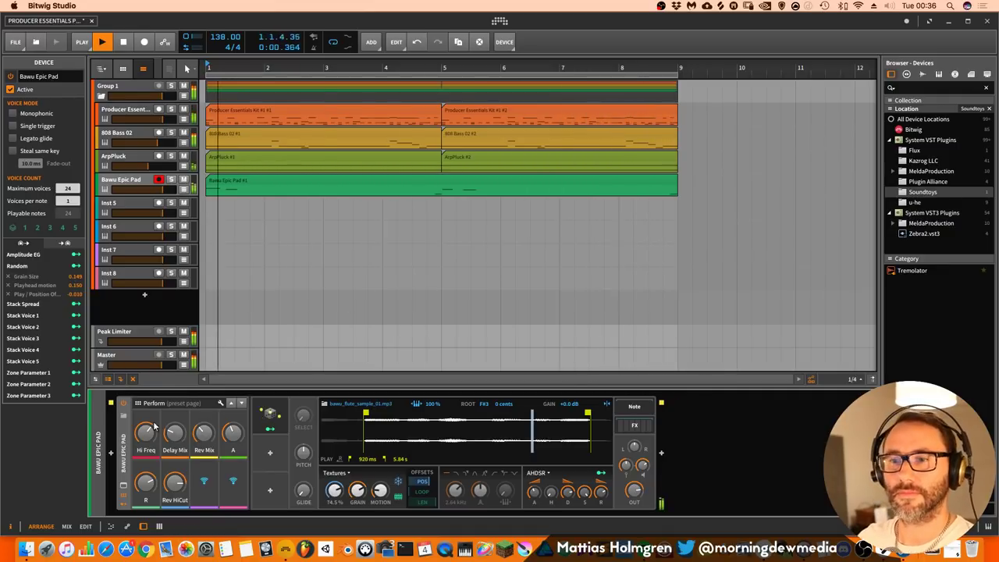
{"action": "left_click_drag", "start_coordinate": [146, 433], "coordinate": [146, 443]}
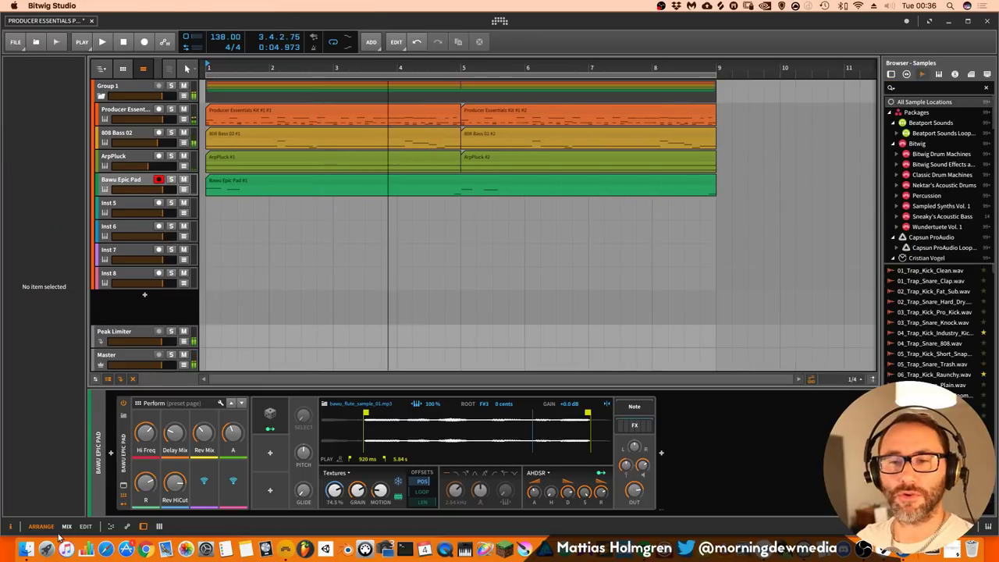
Load the Galvan C64 preset from Finder's Sampler folder onto the Inst 5 track and select that track.
{"action": "left_click", "coordinate": [29, 544]}
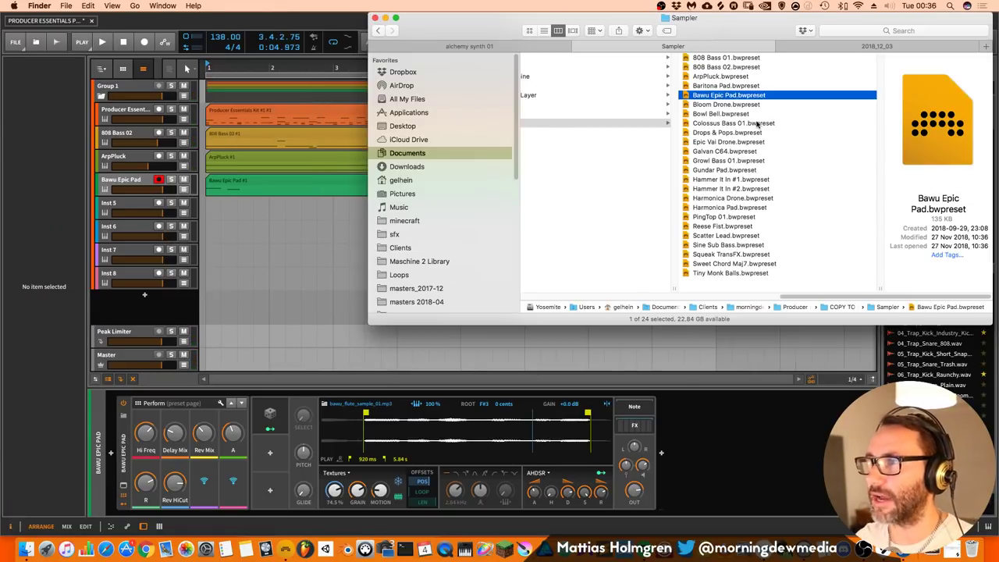
{"action": "left_click", "coordinate": [734, 134]}
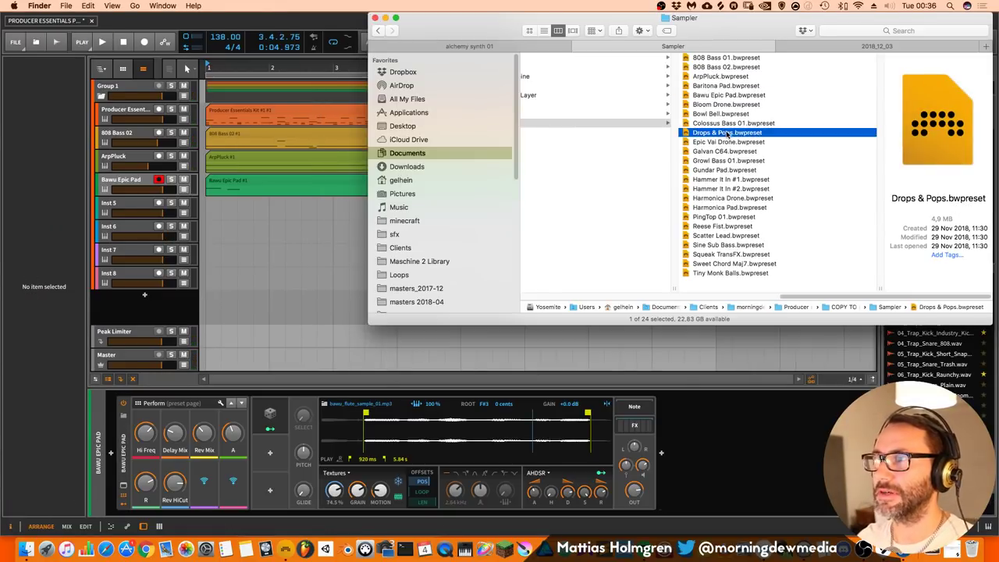
{"action": "left_click", "coordinate": [725, 152]}
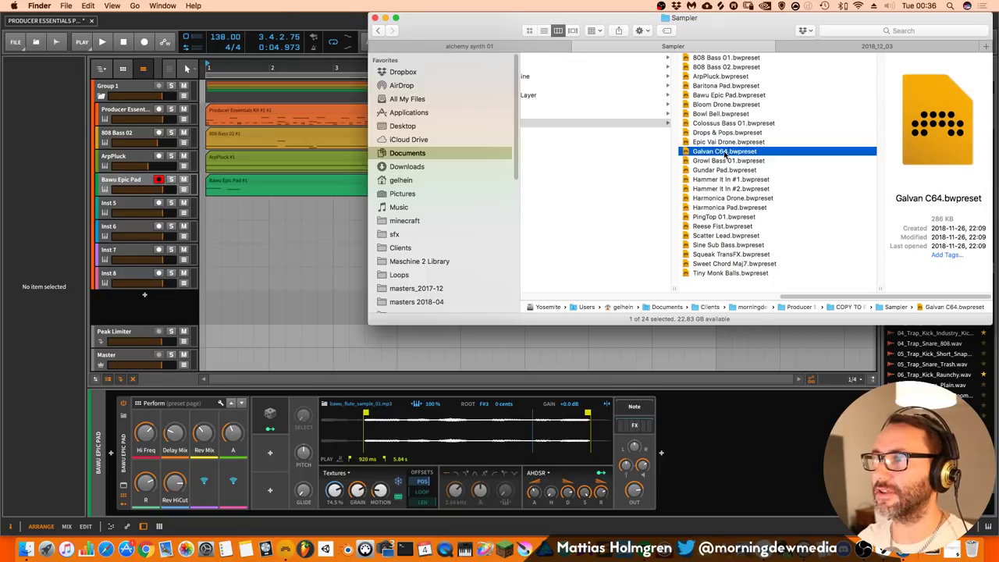
{"action": "left_click_drag", "start_coordinate": [722, 156], "coordinate": [140, 212]}
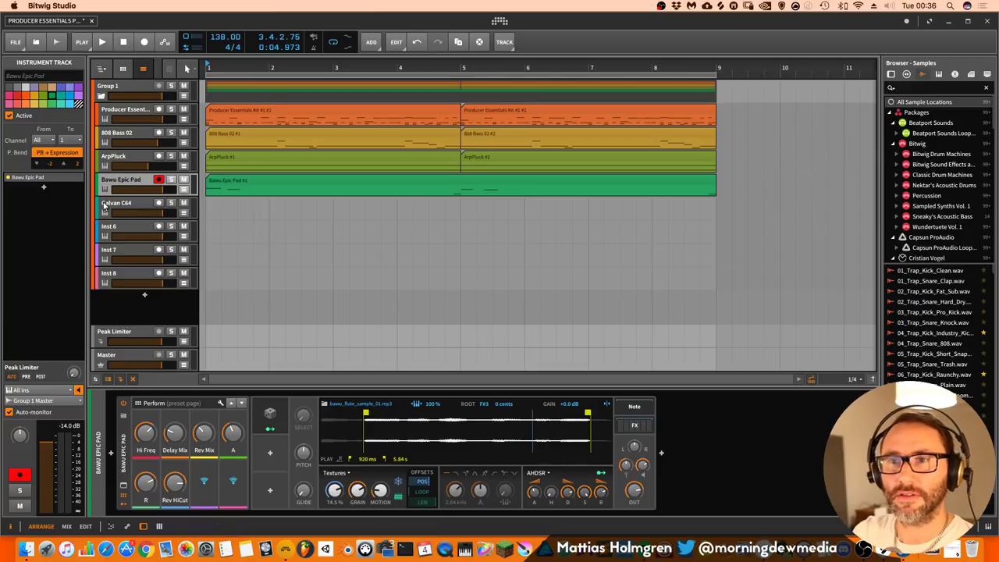
{"action": "left_click", "coordinate": [105, 205]}
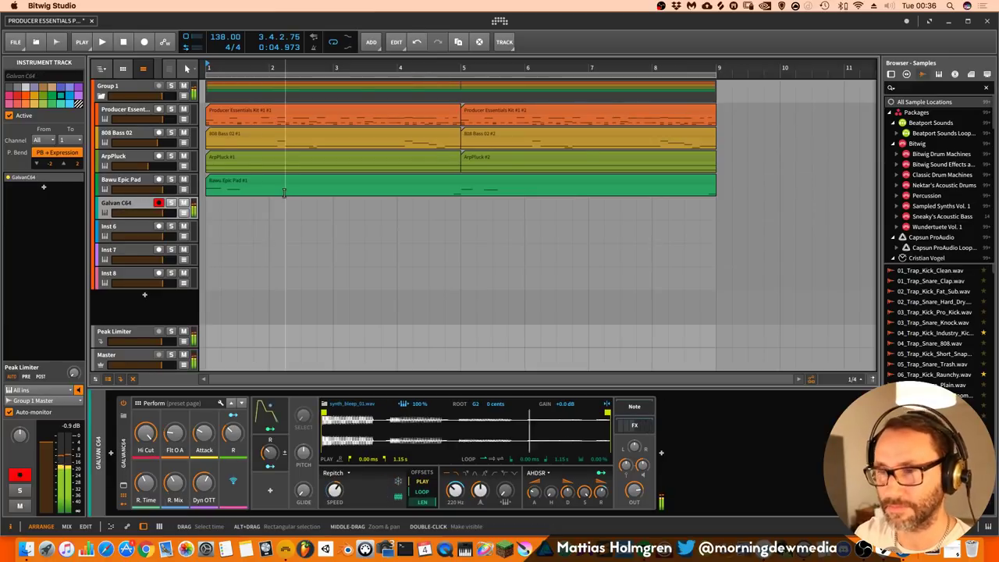
Audition Galvan C64 over the loop and record an eight-bar part with it.
{"action": "key", "text": "space"}
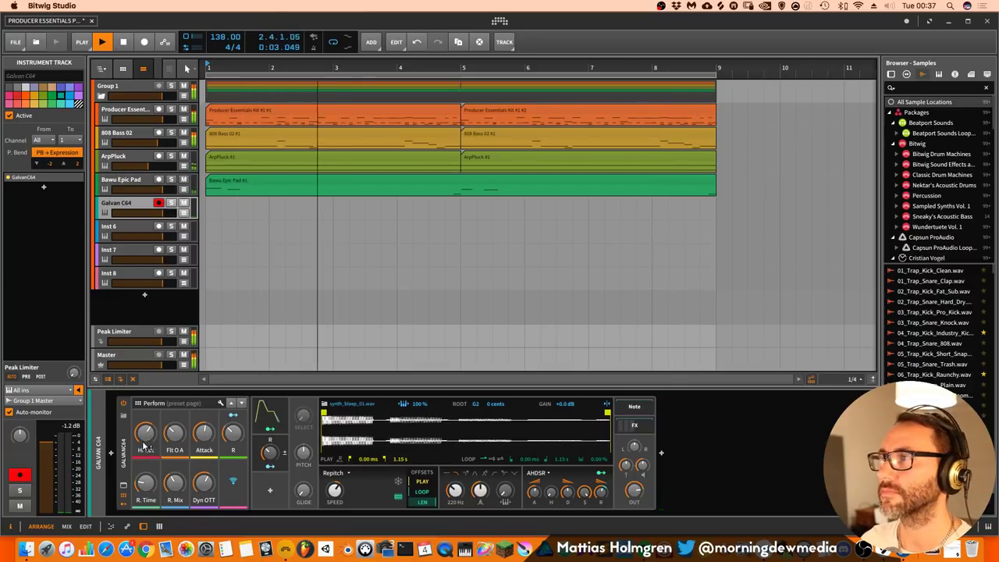
{"action": "key", "text": "space"}
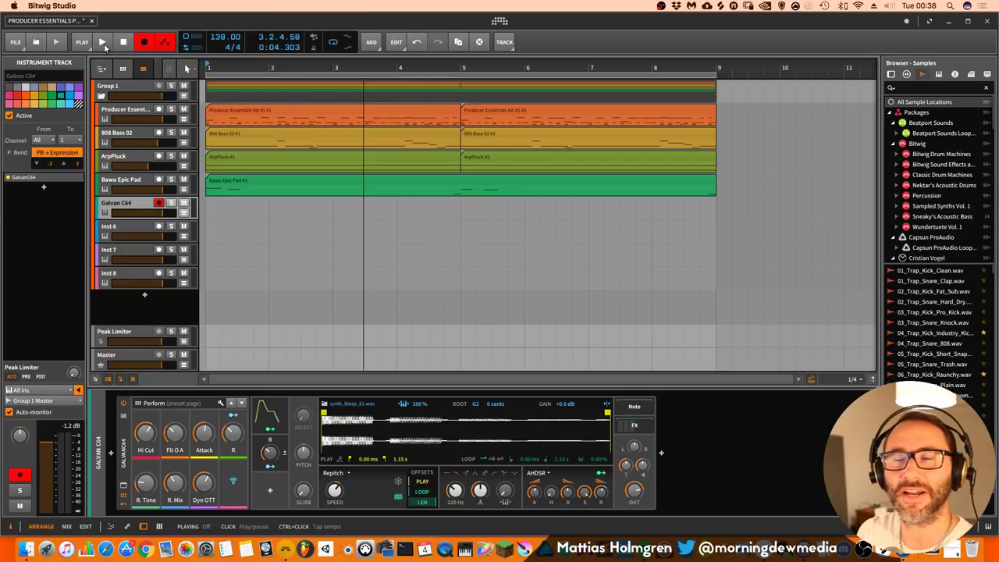
{"action": "left_click", "coordinate": [103, 43]}
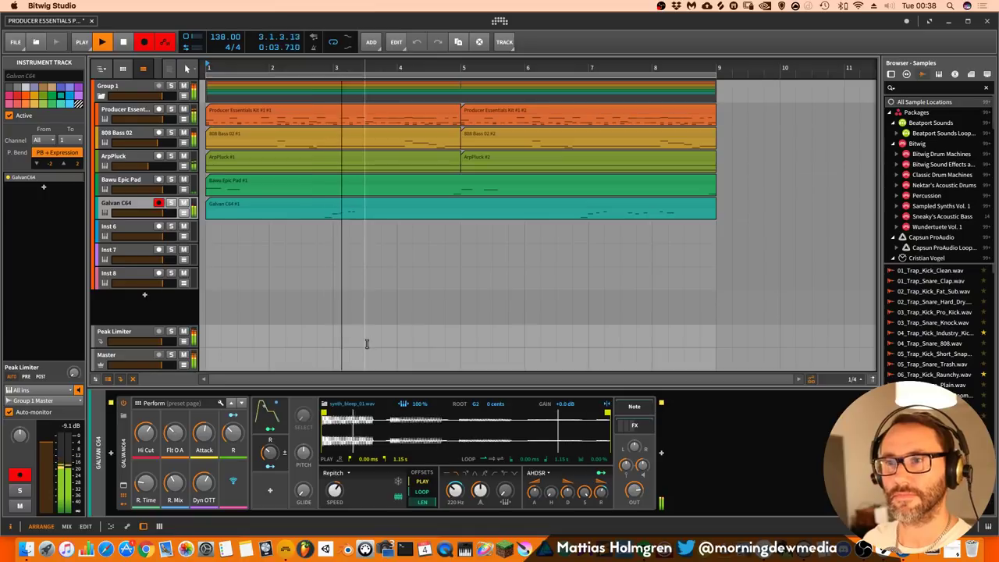
{"action": "key", "text": "space"}
Load the PingTop 01 preset from Finder's Sampler folder onto the Inst 6 track.
{"action": "left_click", "coordinate": [131, 226]}
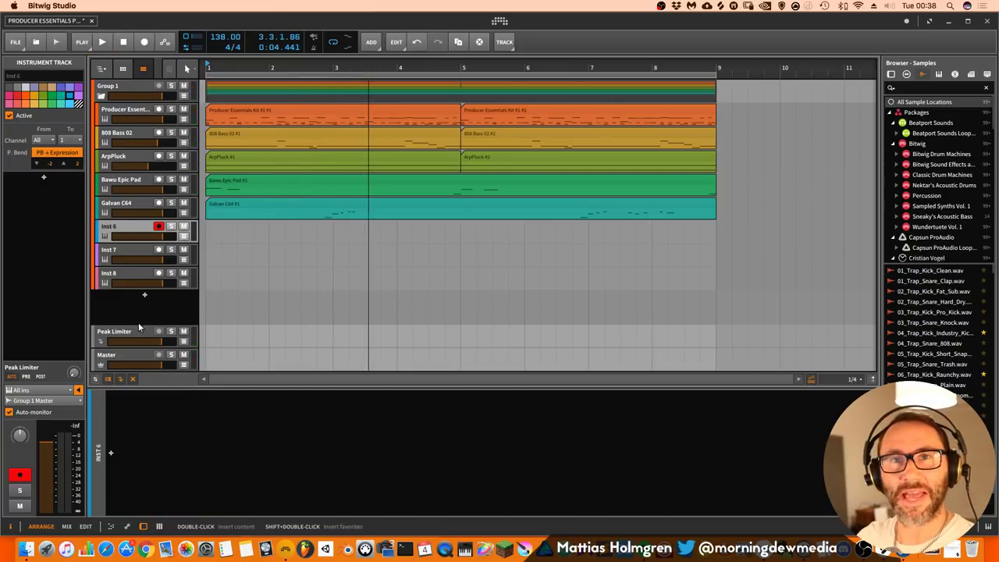
{"action": "left_click", "coordinate": [26, 549]}
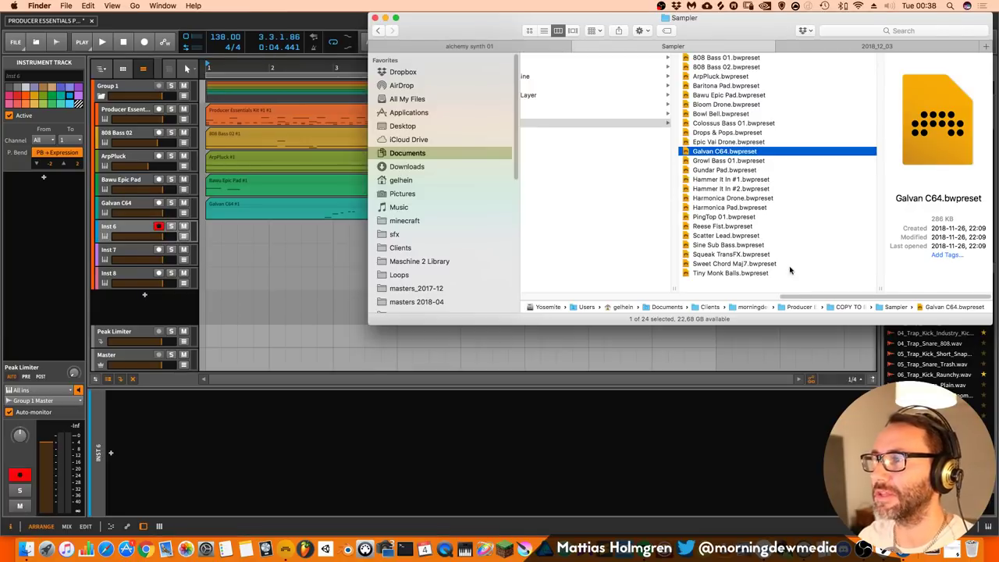
{"action": "left_click", "coordinate": [733, 238]}
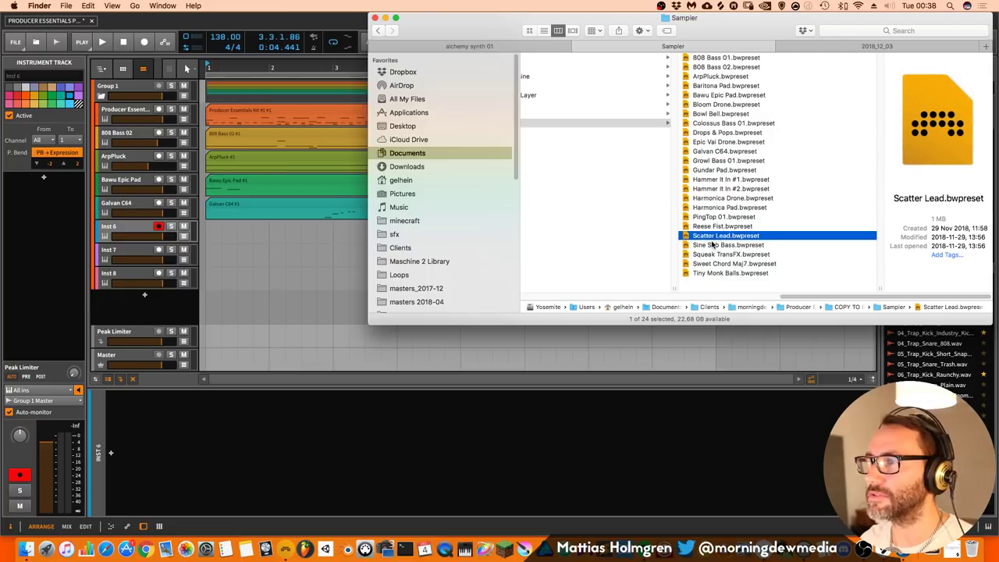
{"action": "left_click", "coordinate": [706, 218]}
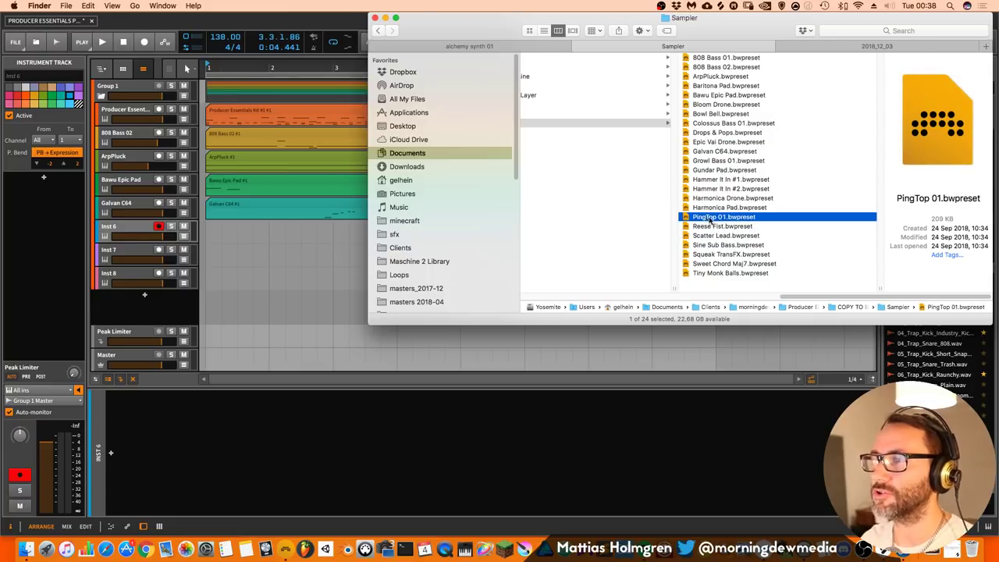
{"action": "left_click_drag", "start_coordinate": [709, 219], "coordinate": [125, 228]}
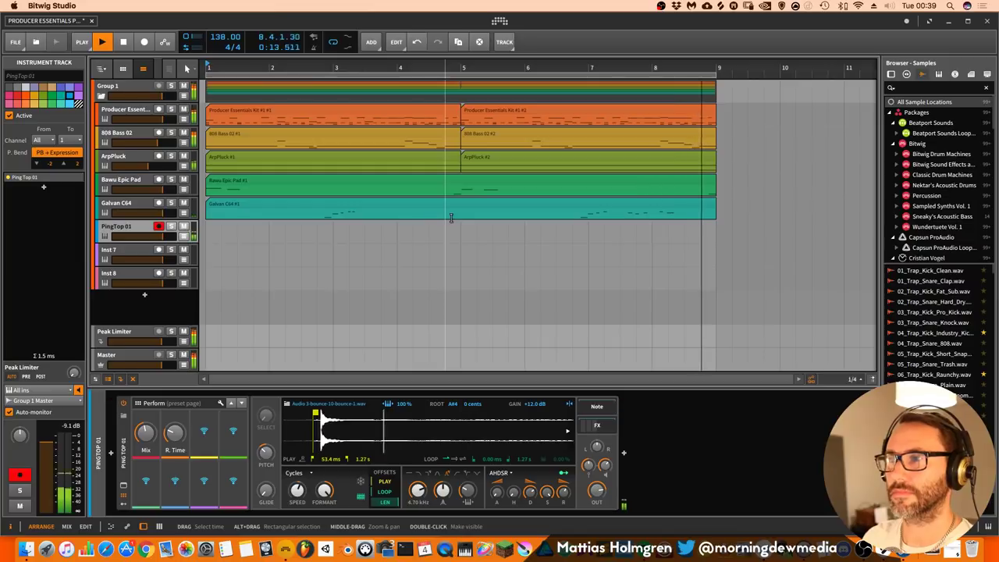
Record an eight-bar PingTop 01 part over the loop.
{"action": "left_click", "coordinate": [145, 42]}
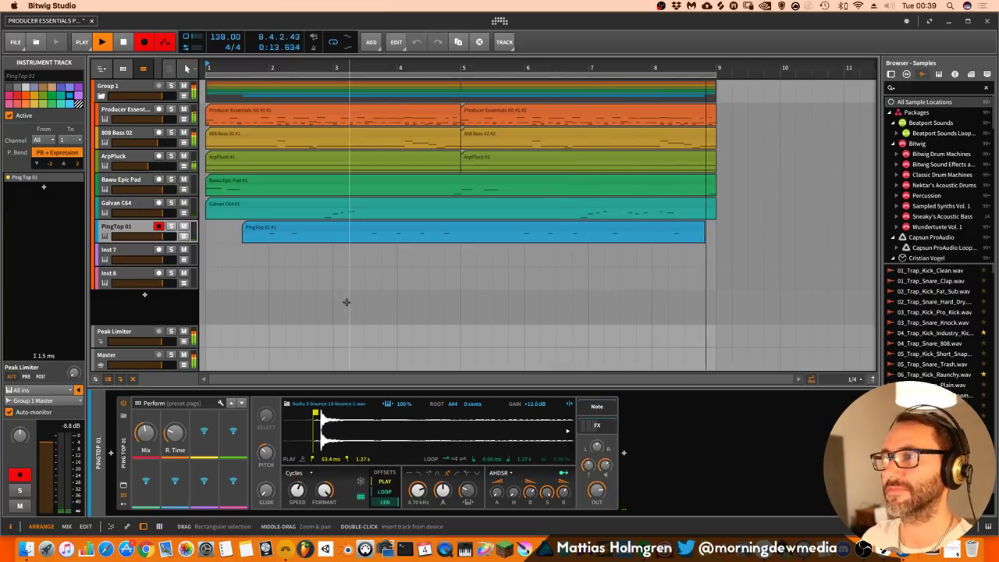
{"action": "key", "text": "space"}
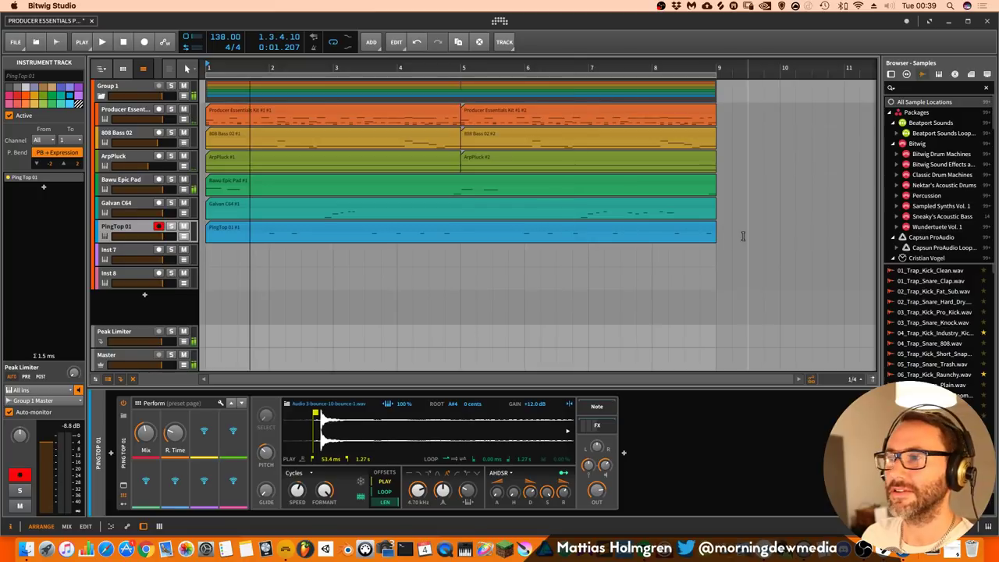
Open the PingTop 01 clip and quantize all of its notes.
{"action": "double_click", "coordinate": [630, 230]}
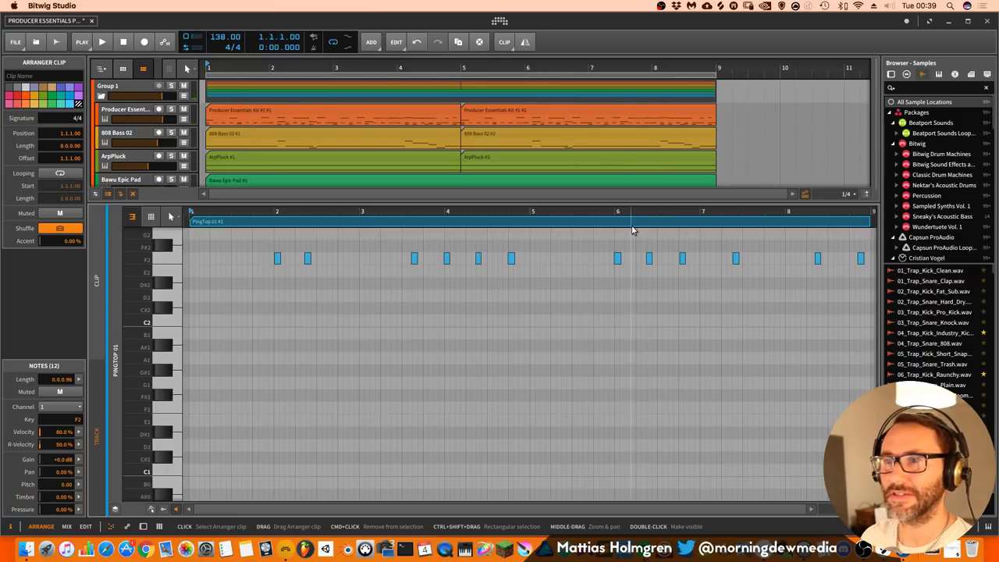
{"action": "key", "text": "ctrl+a"}
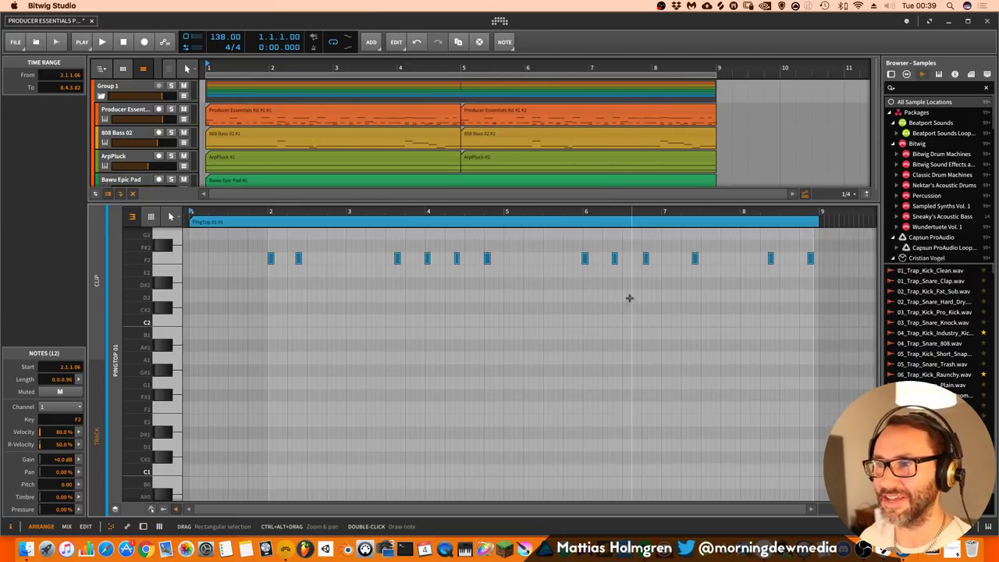
{"action": "left_click", "coordinate": [609, 307]}
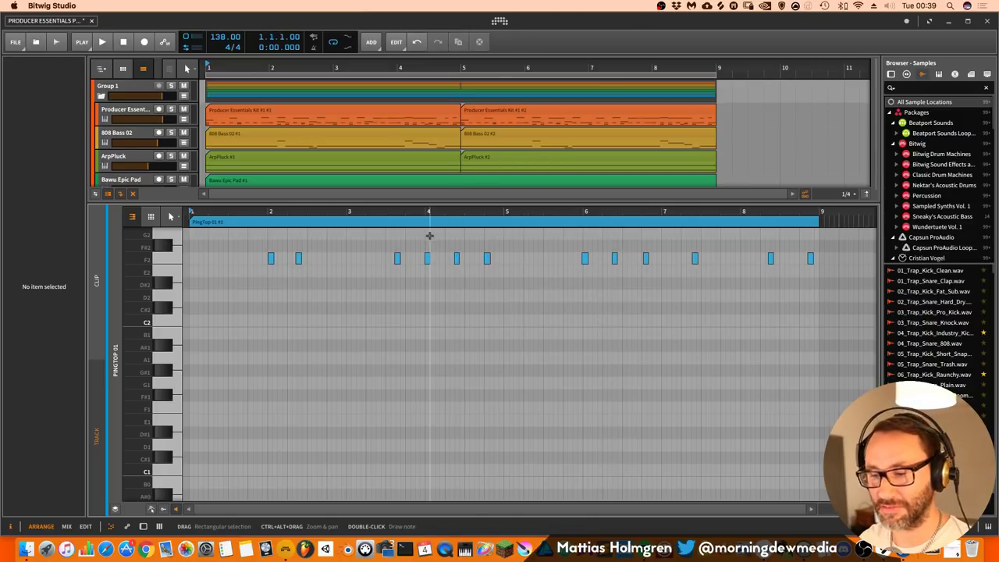
{"action": "key", "text": "super+a"}
{"action": "key", "text": "q"}
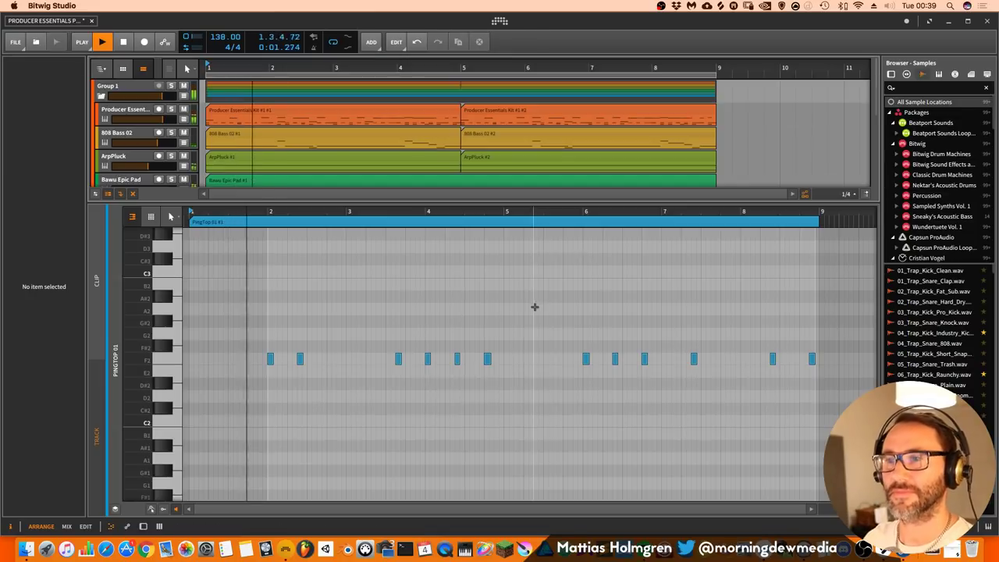
Return to PingTop 01's device controls and save the project.
{"action": "key", "text": "d"}
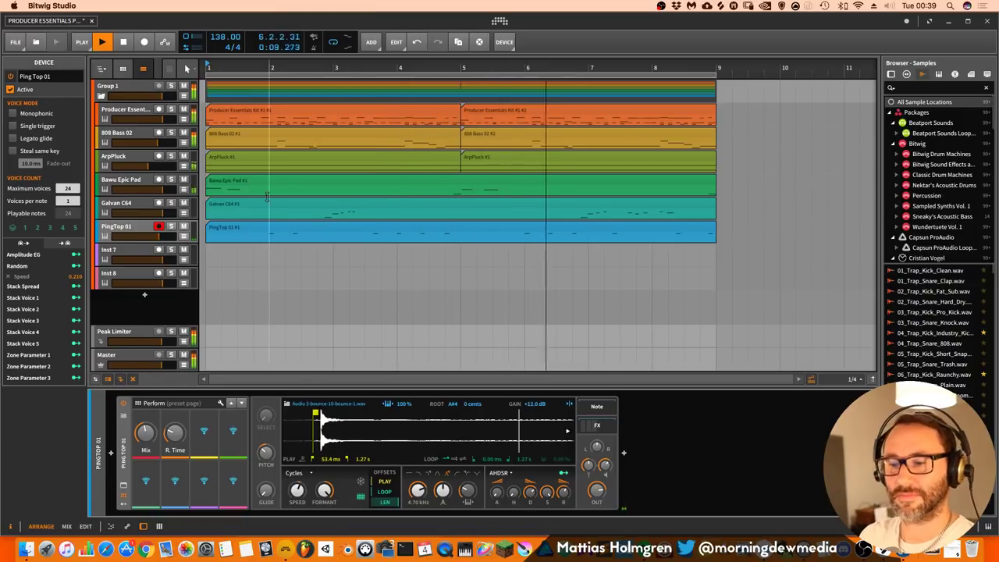
{"action": "key", "text": "super+s"}
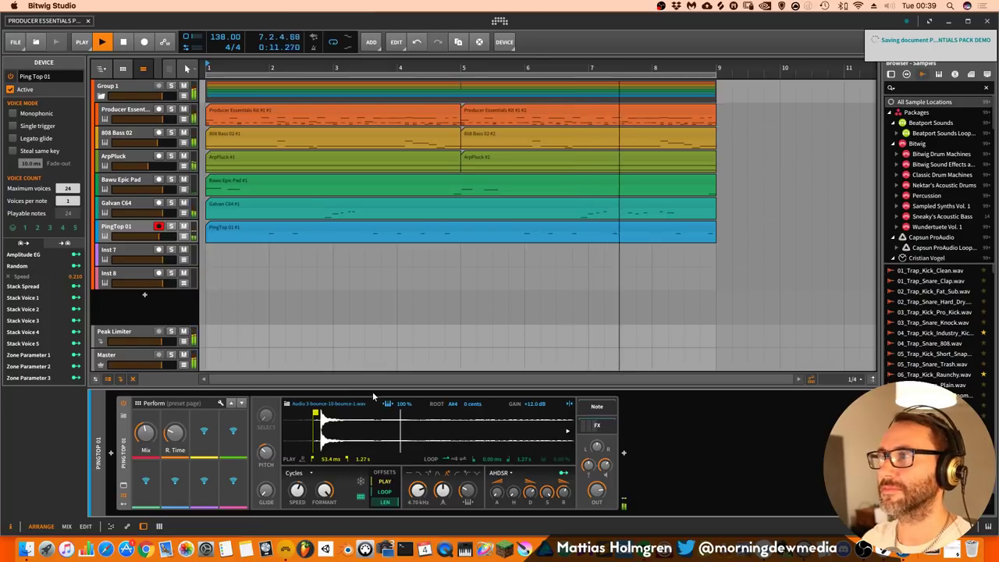